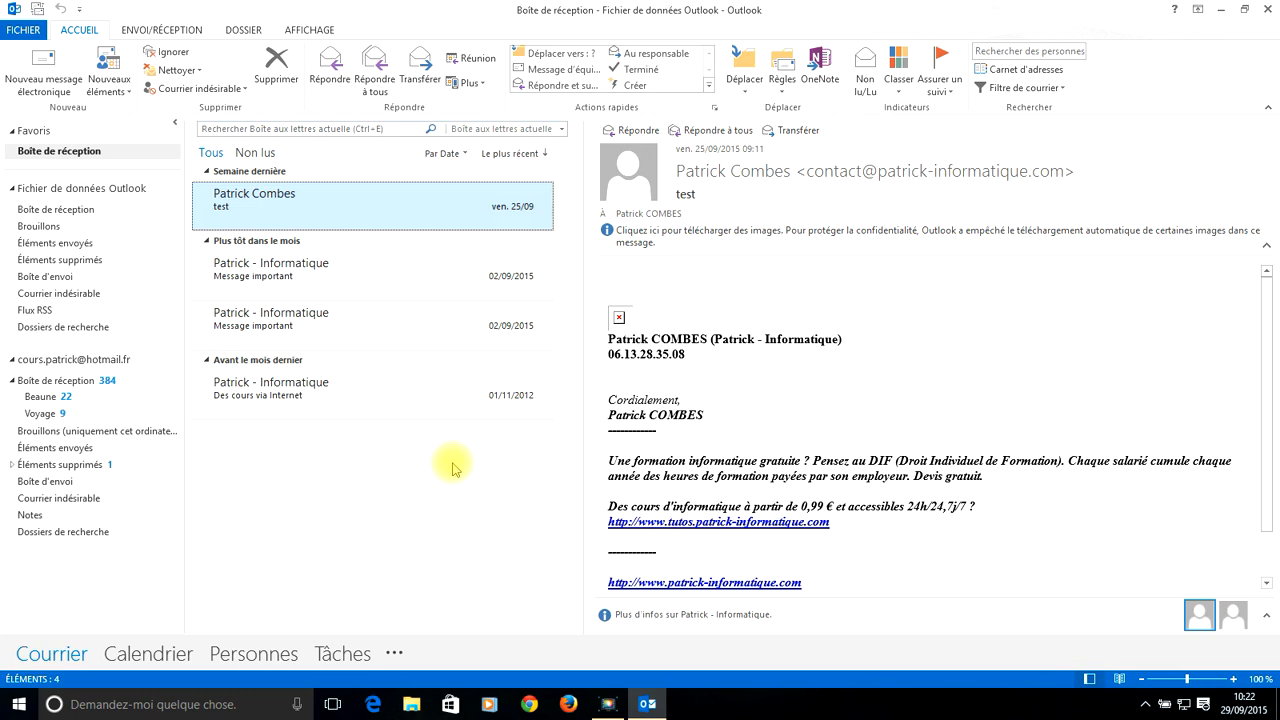
# Open the calendar and browse forward and back through the neighbouring months, returning to September 2015.
pyautogui.moveTo(118, 663)
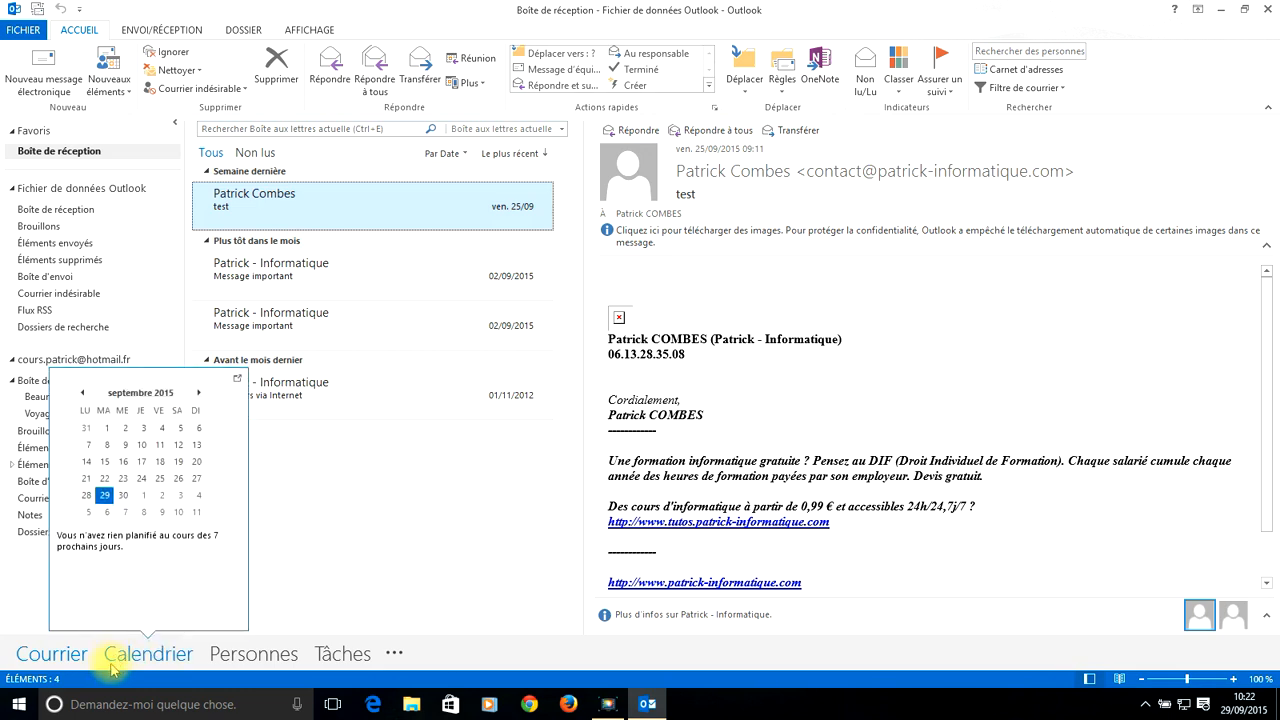
pyautogui.click(140, 664)
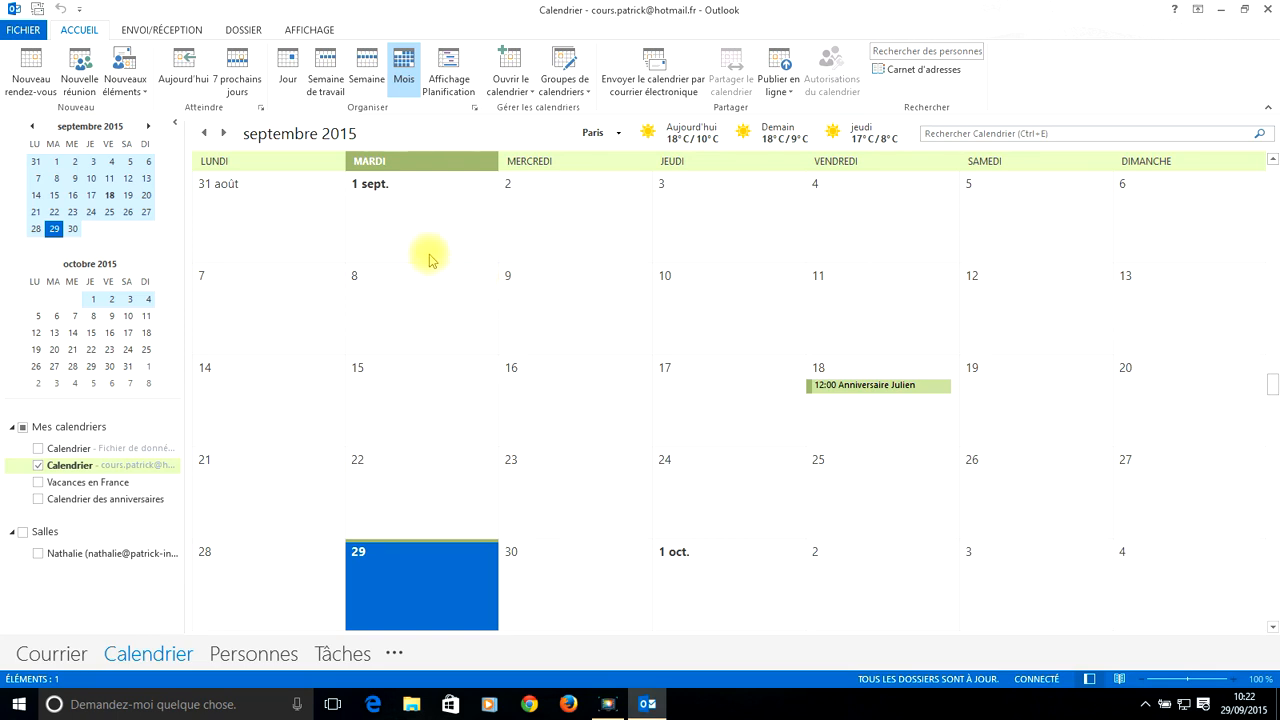
pyautogui.click(224, 133)
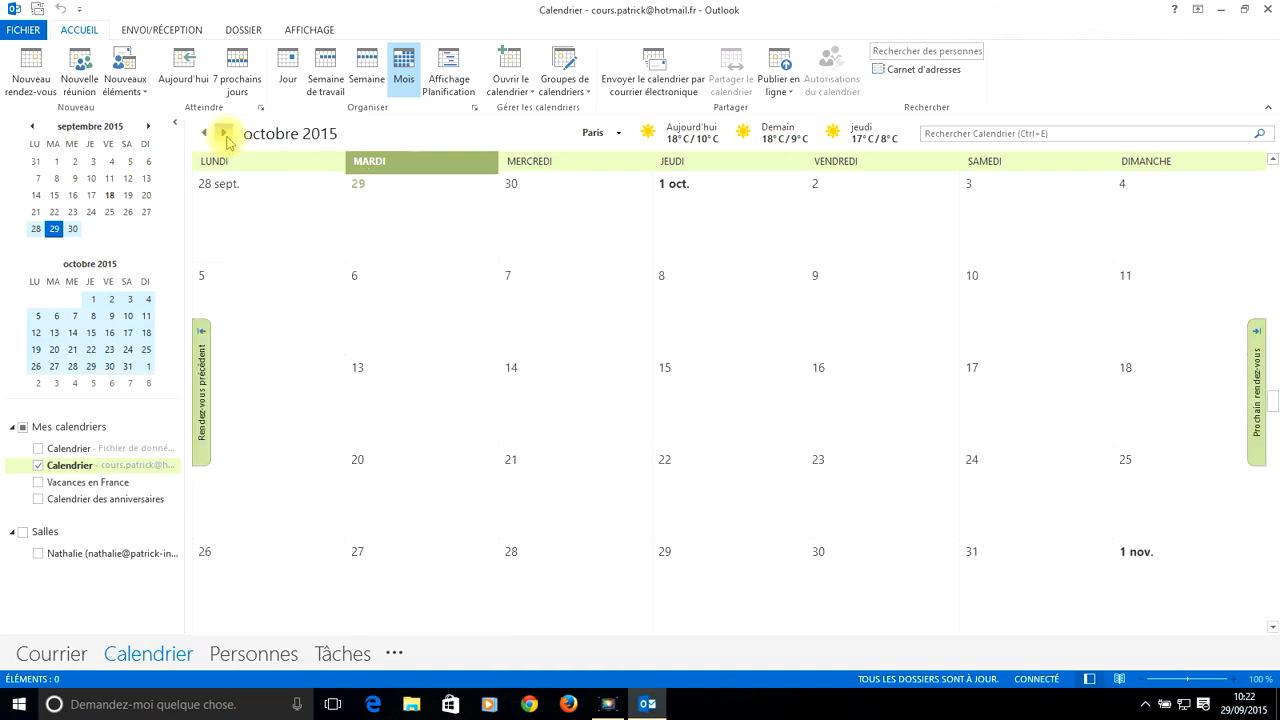
pyautogui.click(226, 137)
pyautogui.click(207, 133)
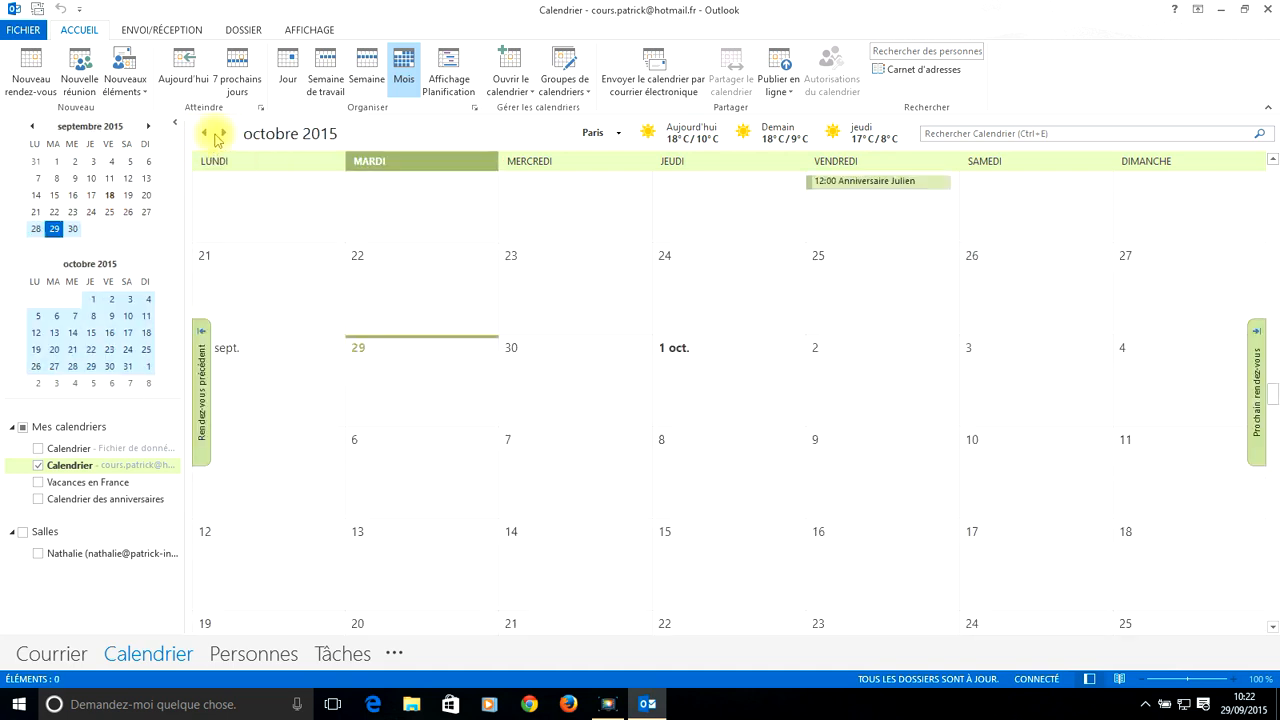
pyautogui.click(207, 133)
pyautogui.click(207, 133)
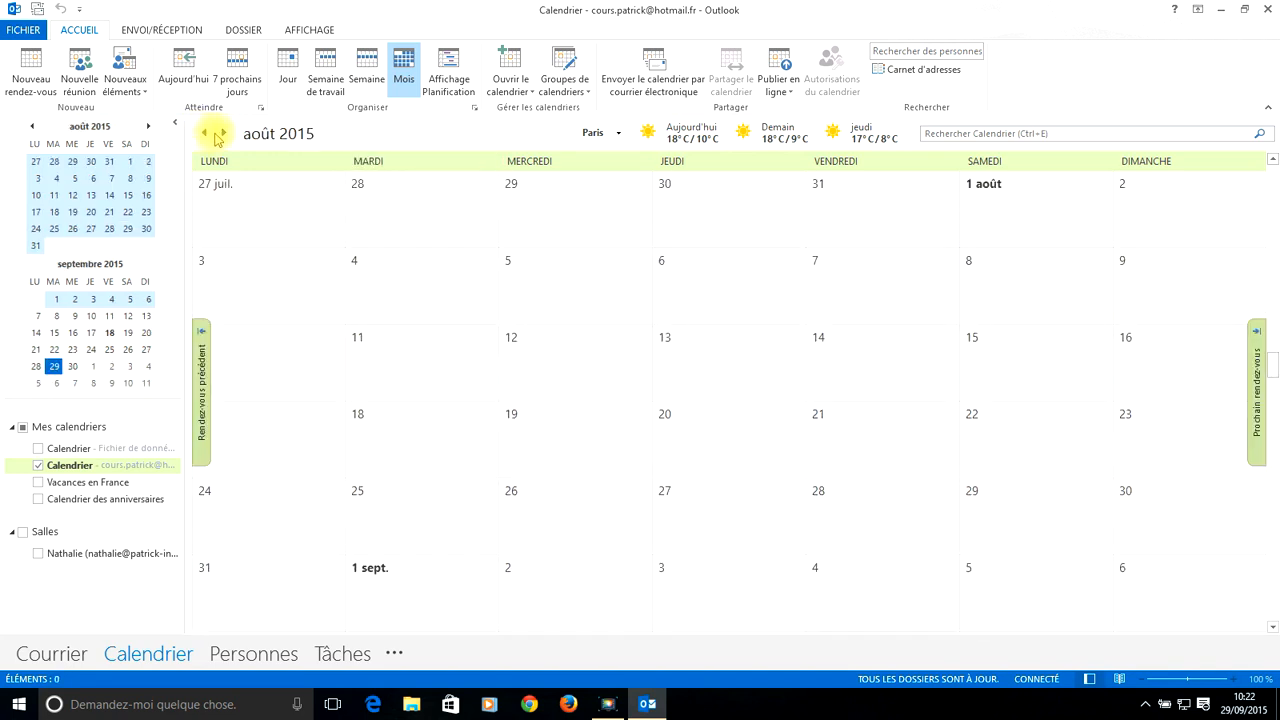
pyautogui.click(221, 134)
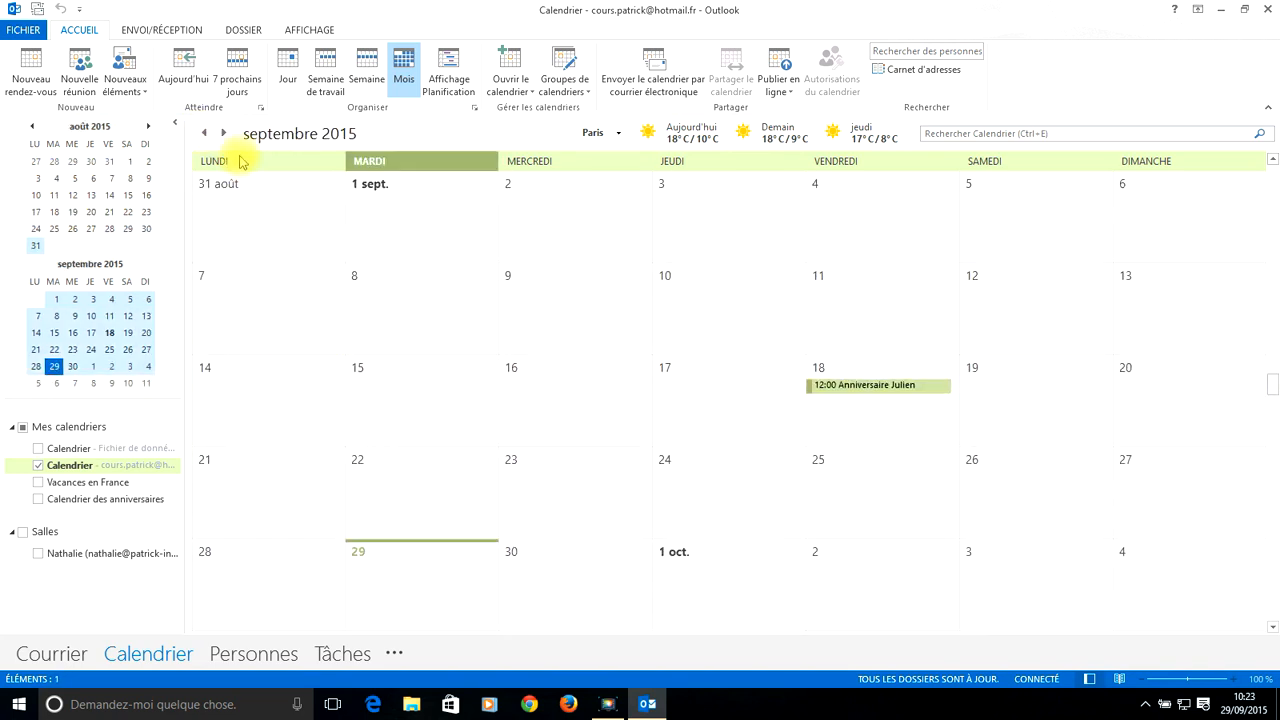
# View the calendar by the next 7 days and by work week, and return to the month view.
pyautogui.click(256, 86)
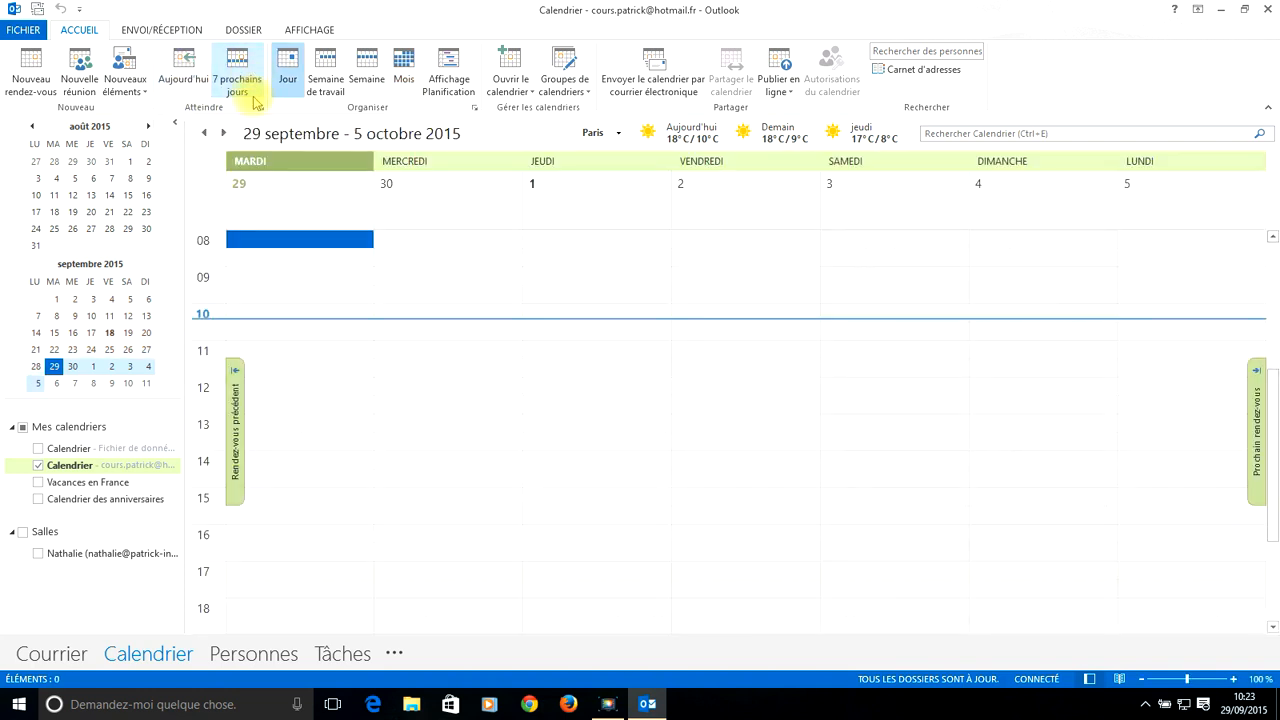
pyautogui.click(326, 88)
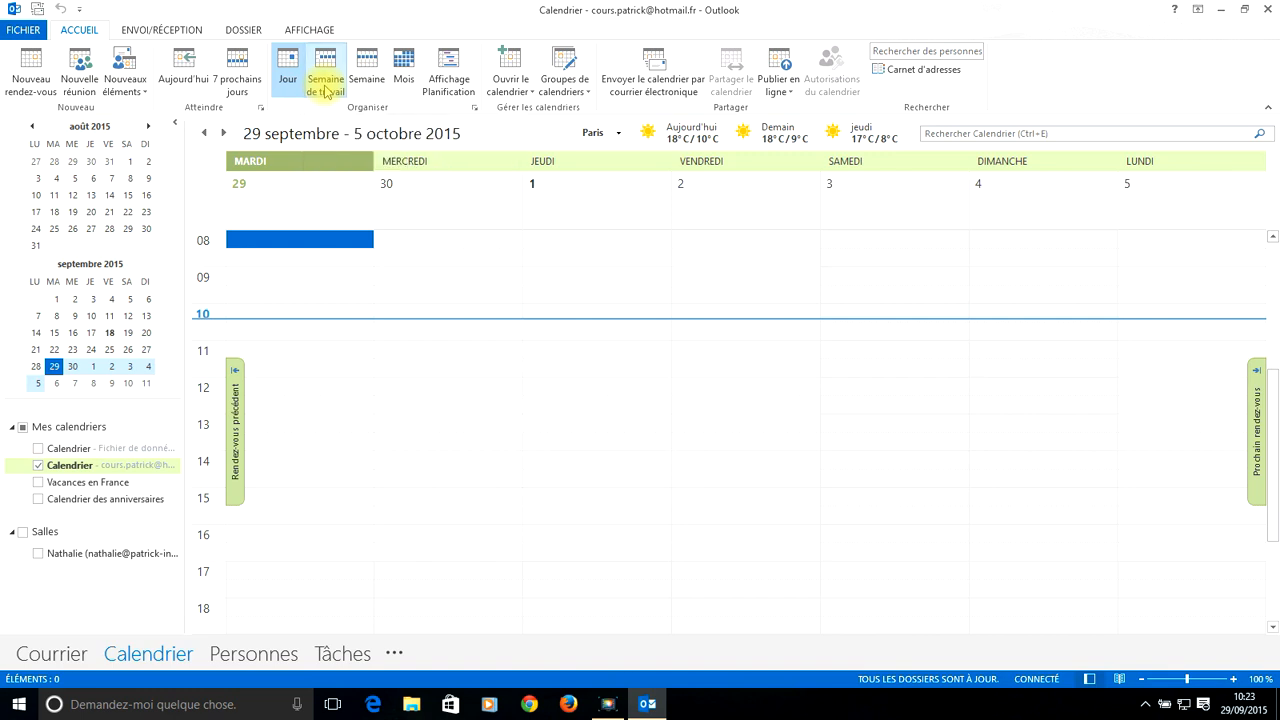
pyautogui.click(404, 86)
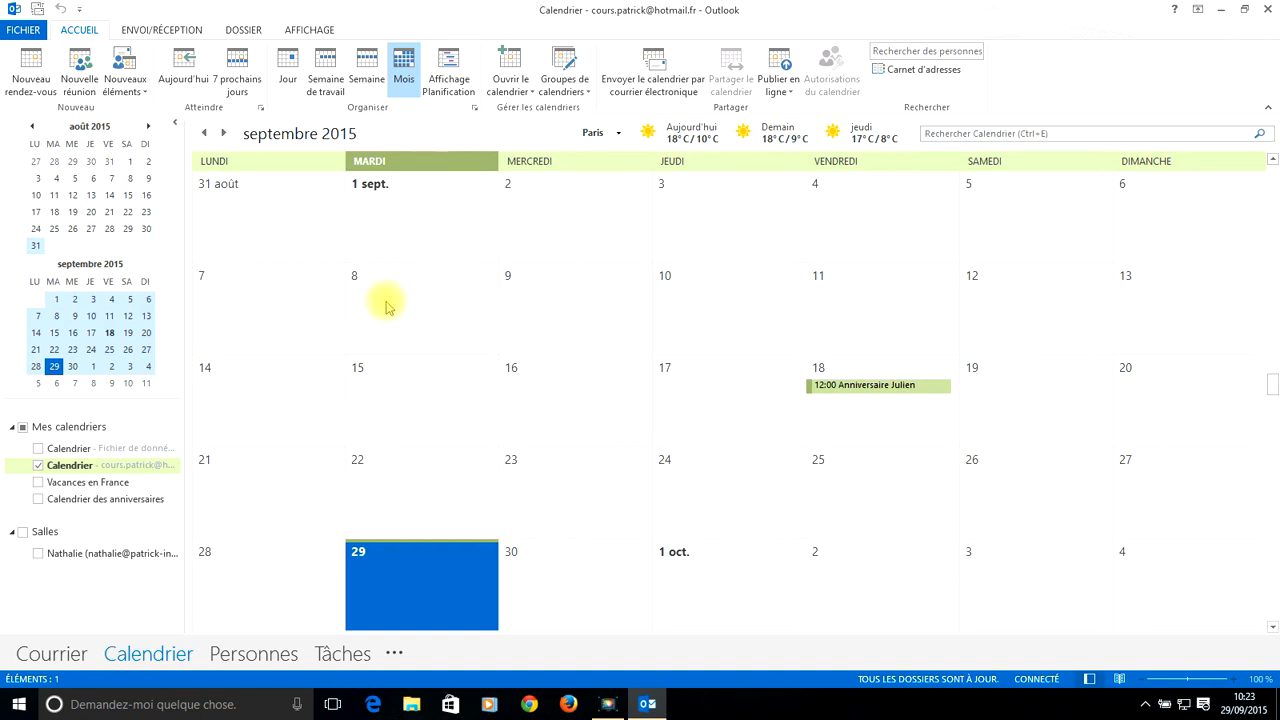
# Create a new appointment with the subject "Médecin" and set its date to 30/09/2015.
pyautogui.click(30, 84)
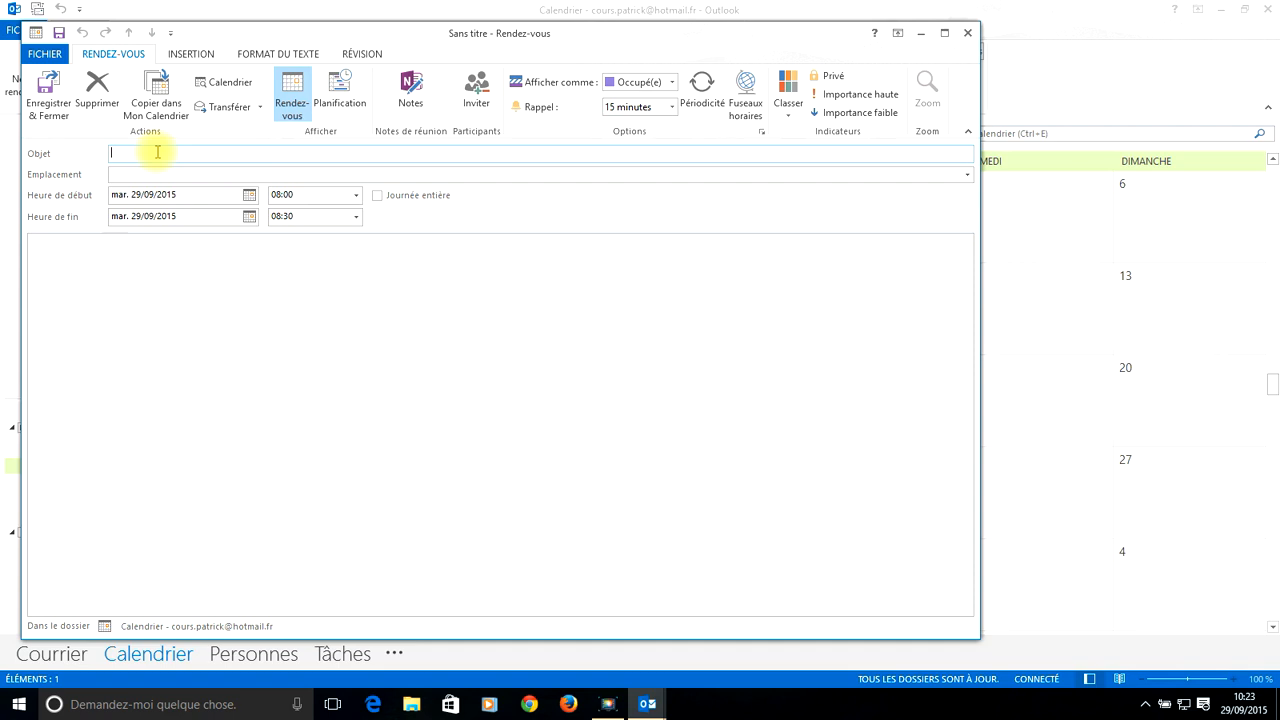
pyautogui.write('Médecin')
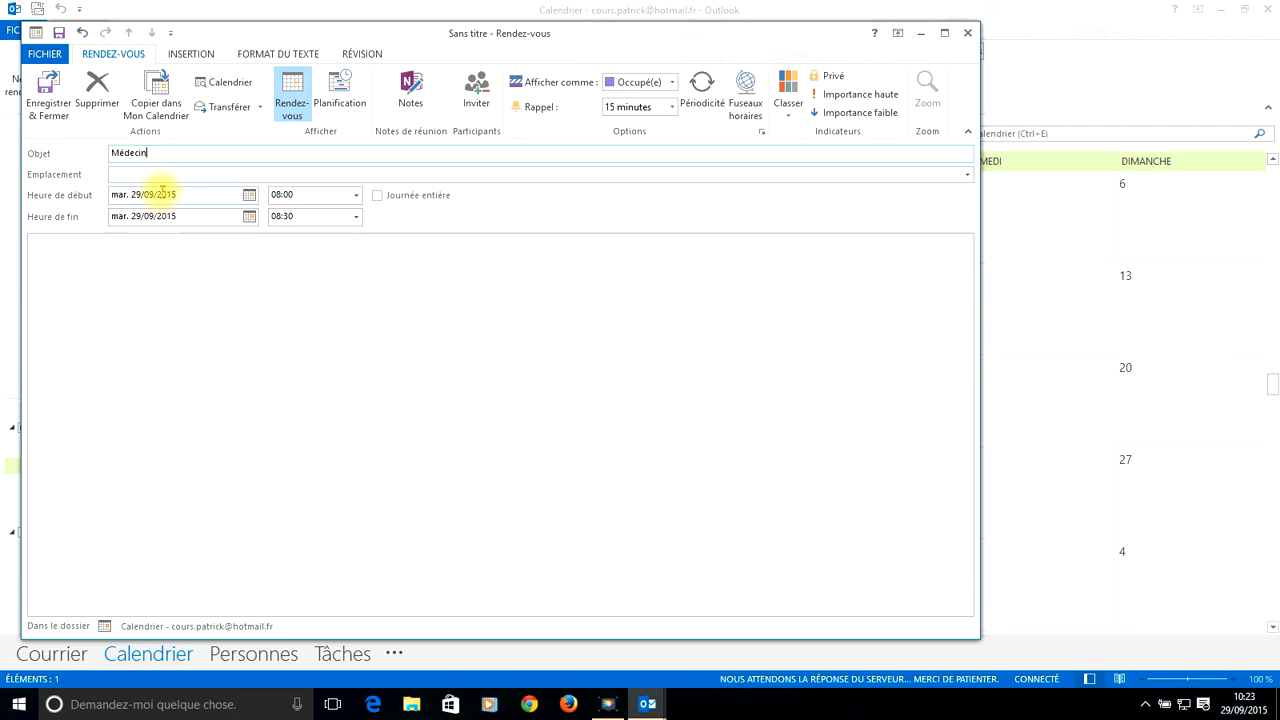
pyautogui.click(139, 175)
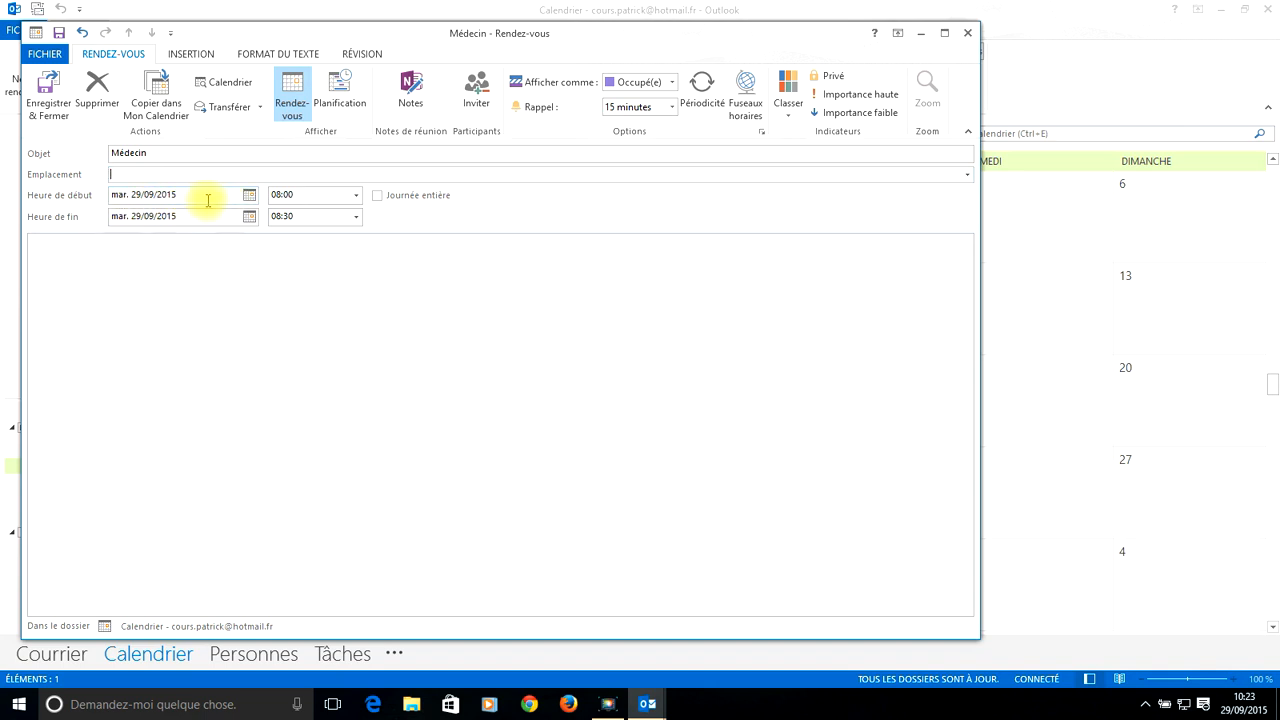
pyautogui.click(250, 198)
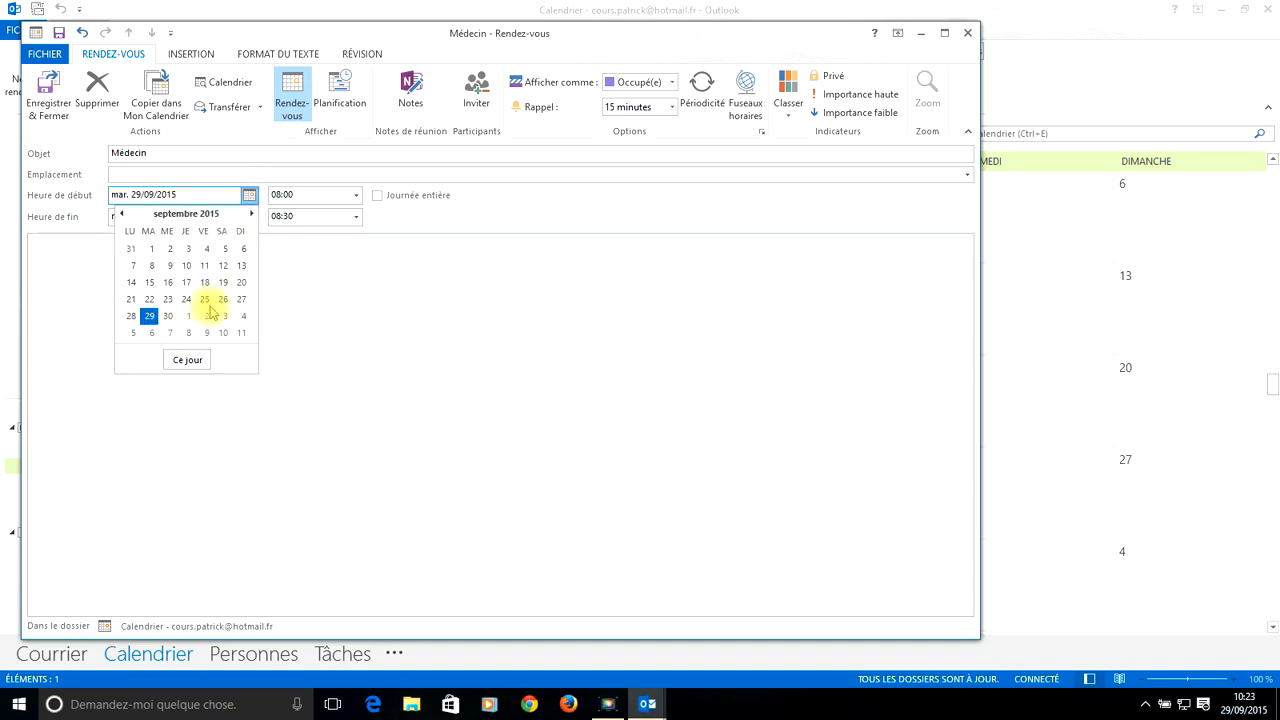
pyautogui.click(252, 214)
pyautogui.click(121, 213)
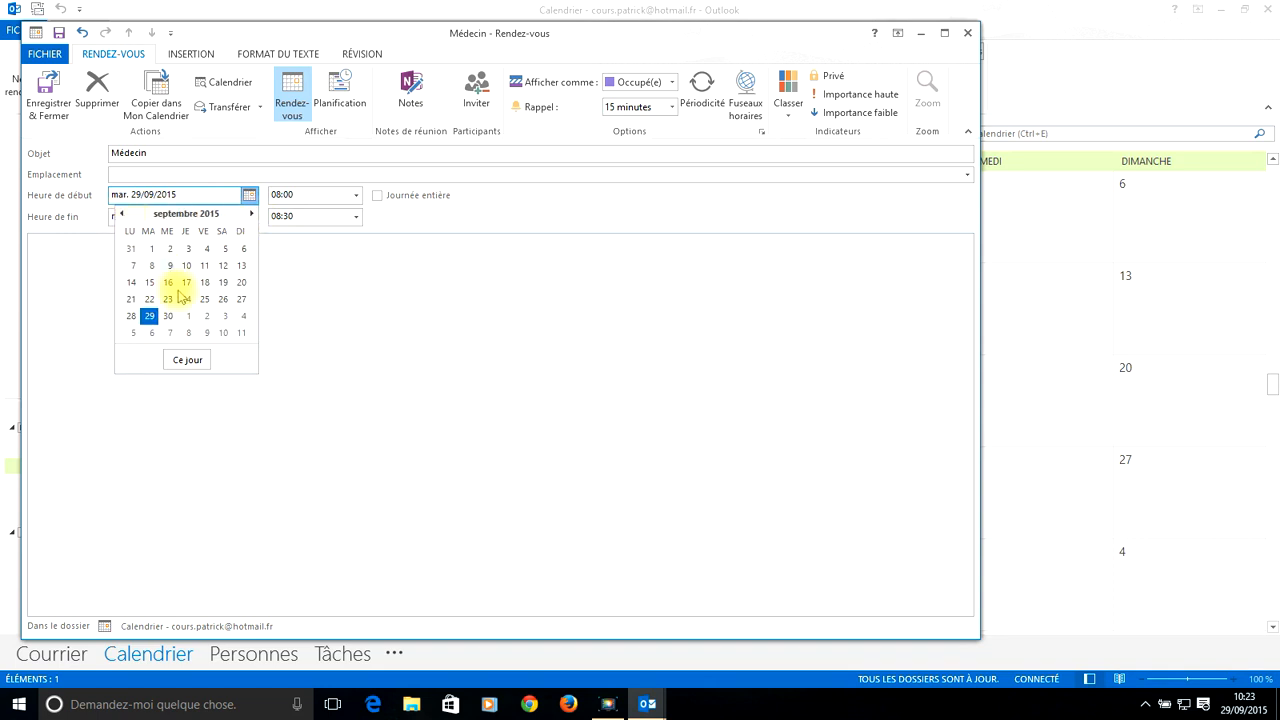
pyautogui.click(168, 315)
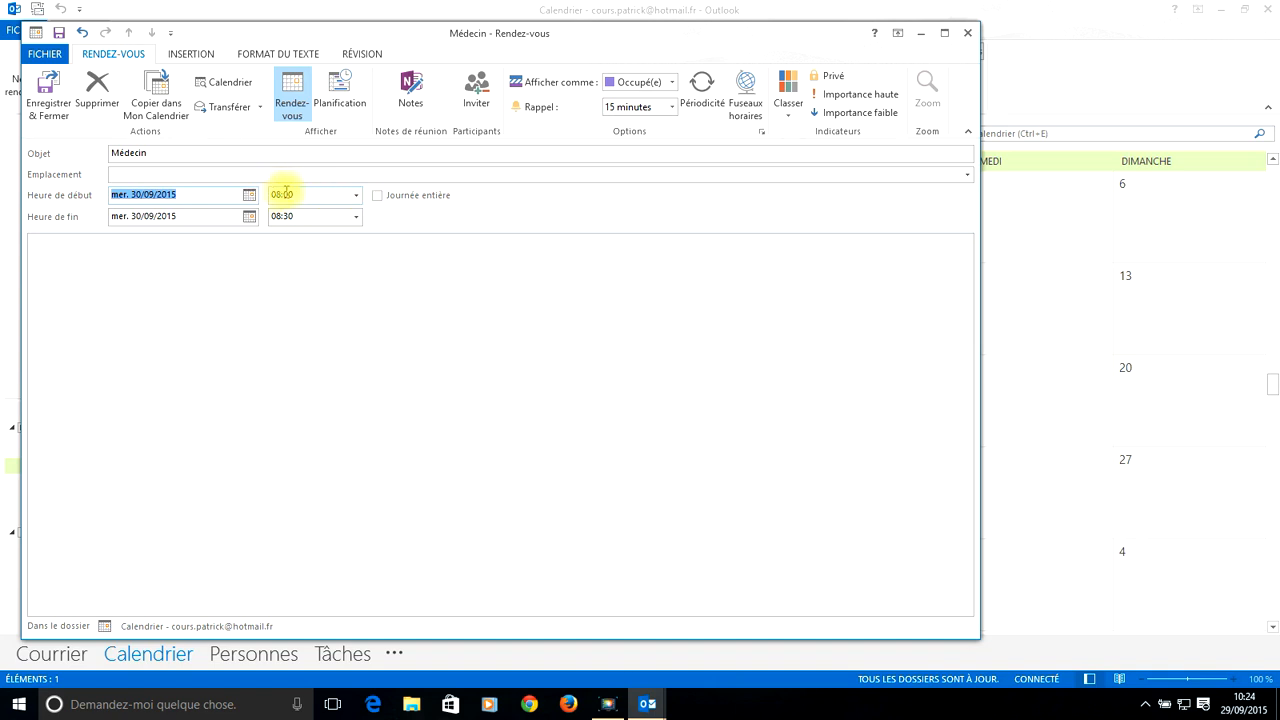
# Set the appointment's start time to 10:30 and its end time to 12:00.
pyautogui.click(356, 196)
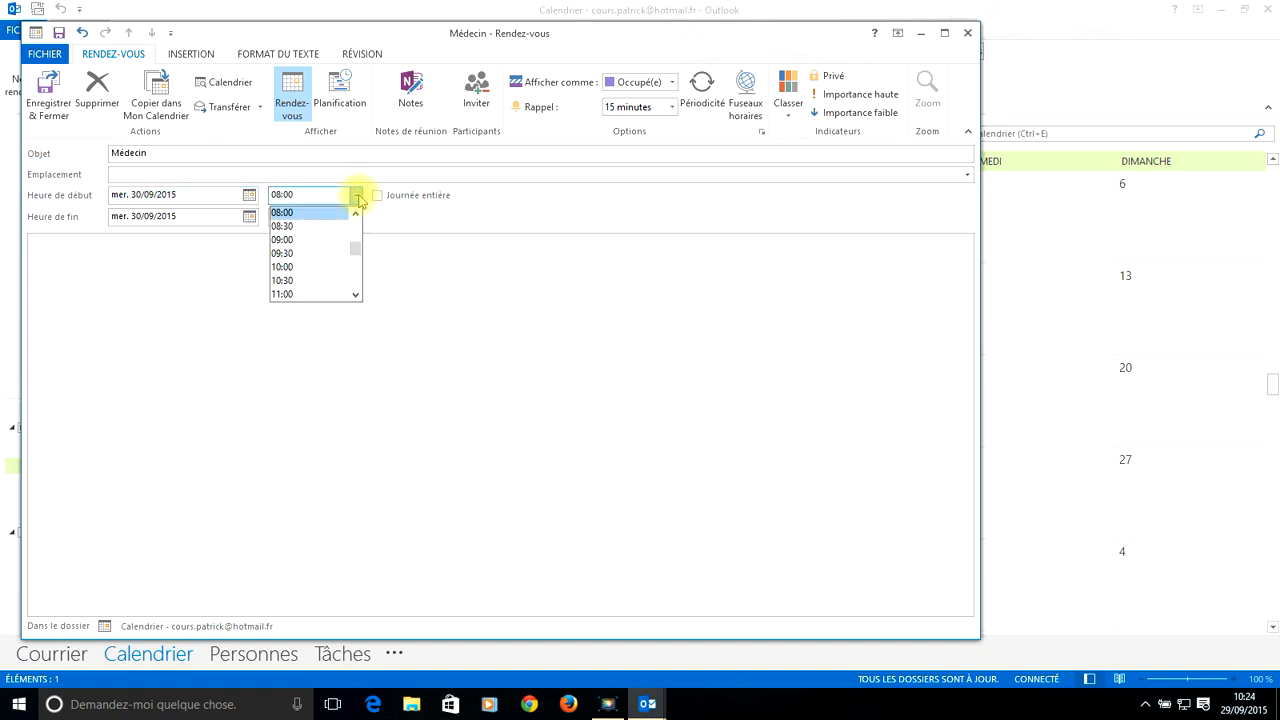
pyautogui.click(326, 281)
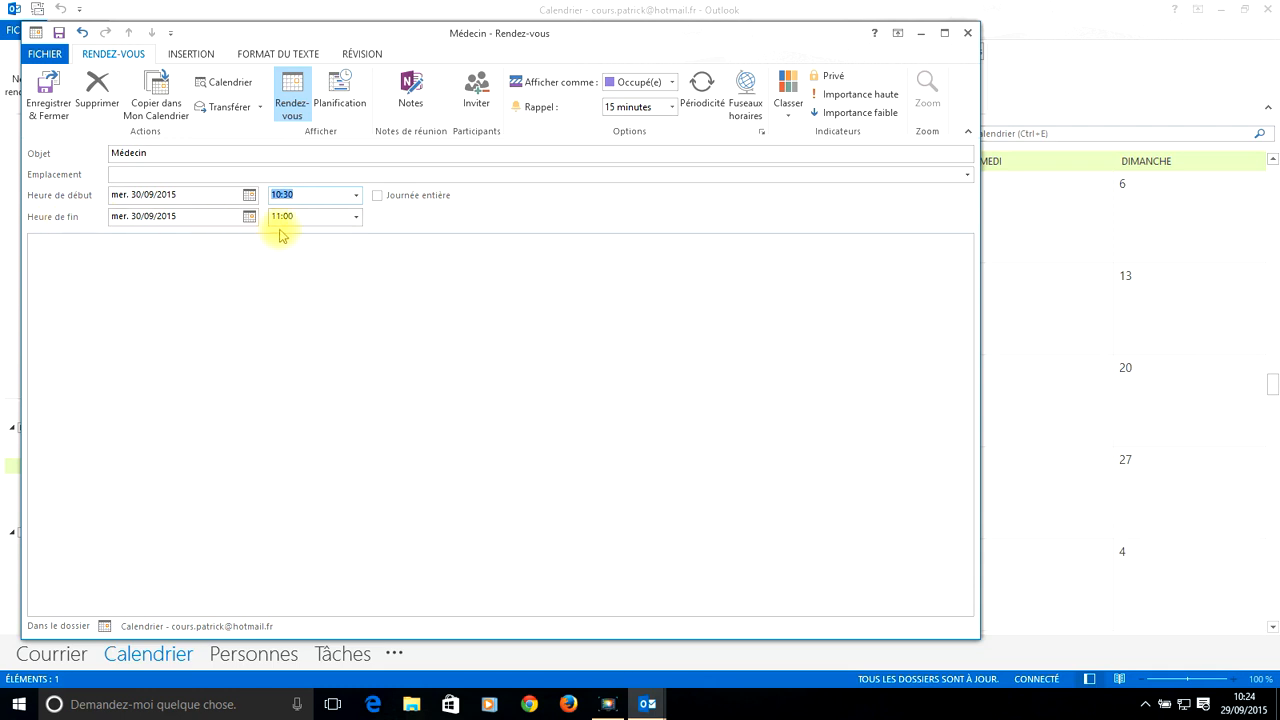
pyautogui.click(356, 216)
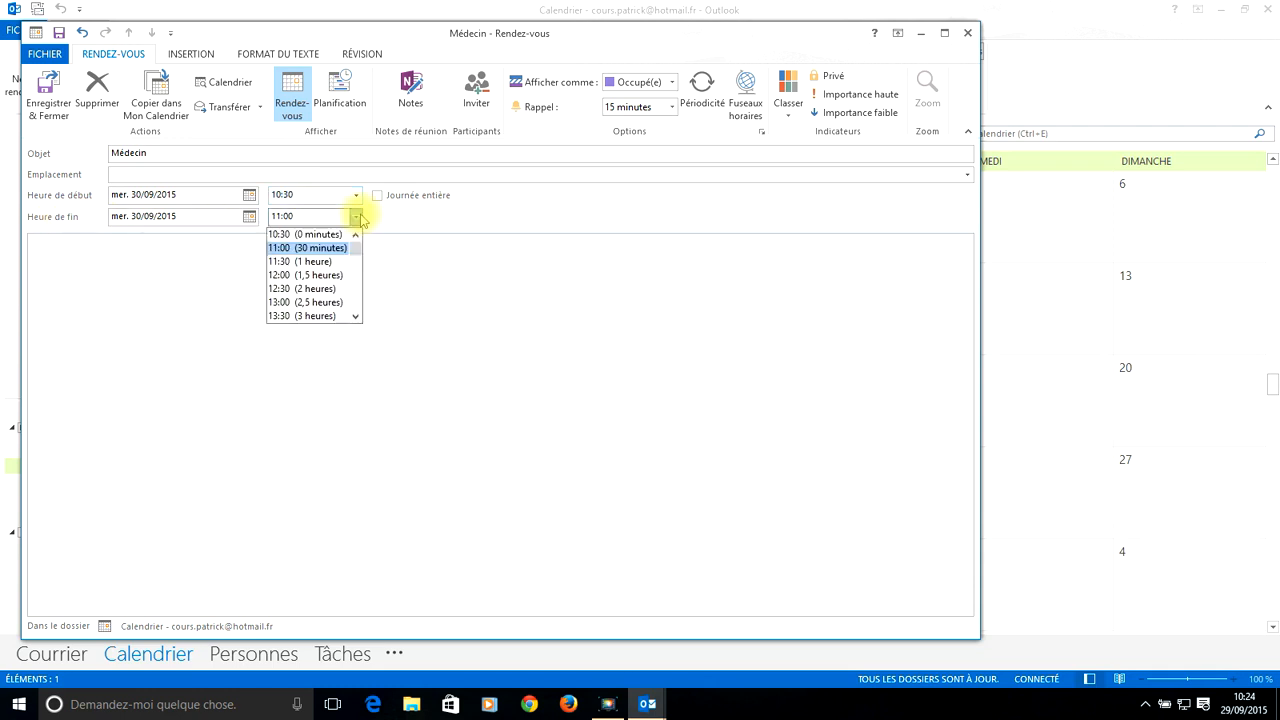
pyautogui.click(321, 275)
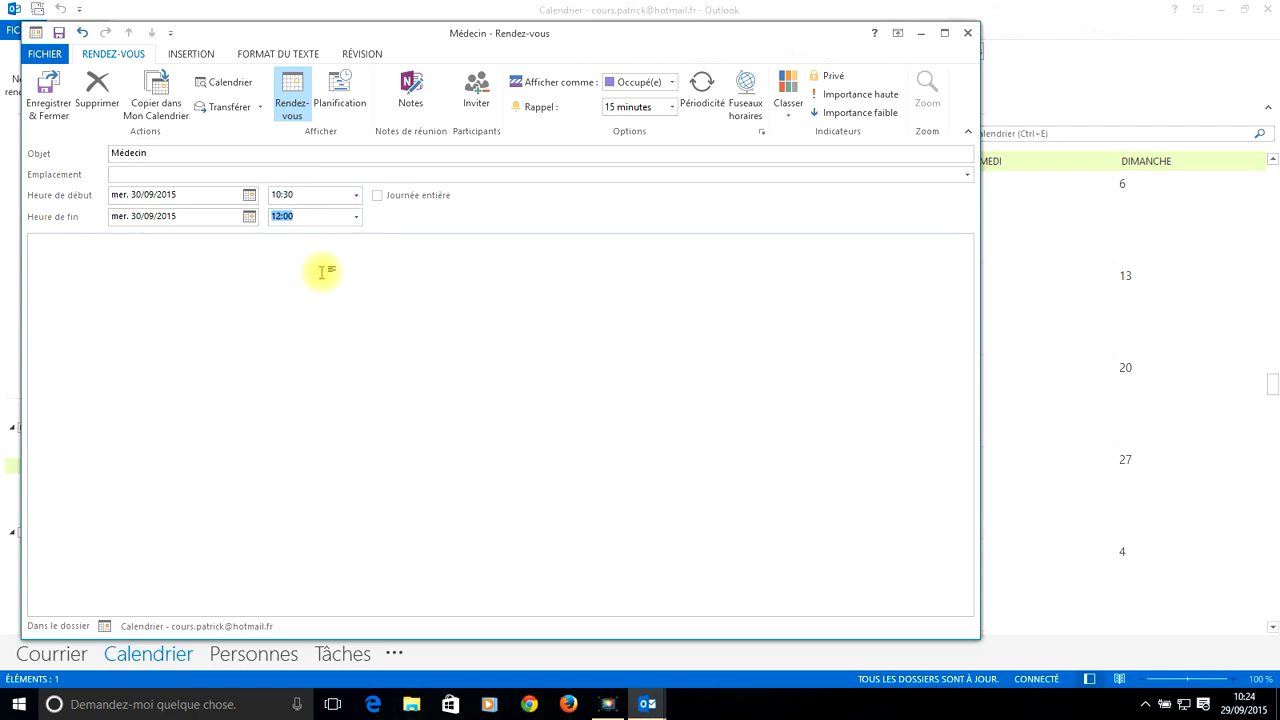
# Add the note "Mon message" to the appointment body, and save and close the appointment.
pyautogui.click(108, 277)
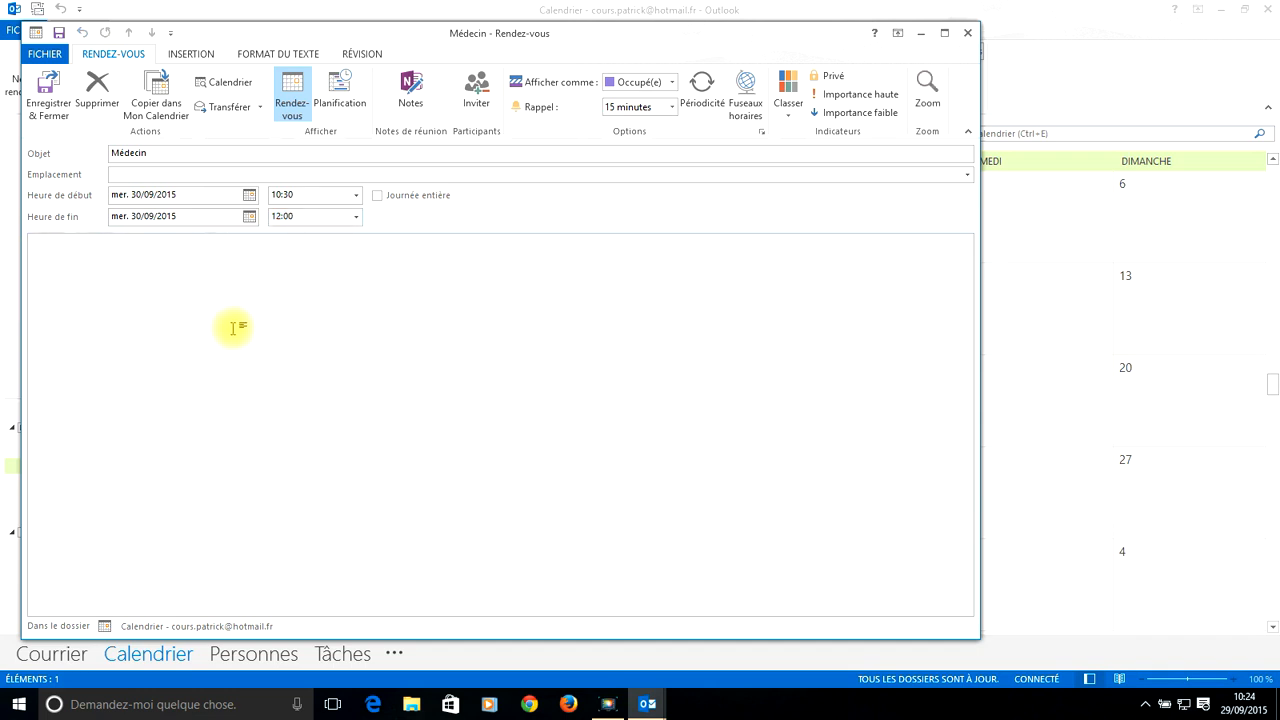
pyautogui.write('Mon message')
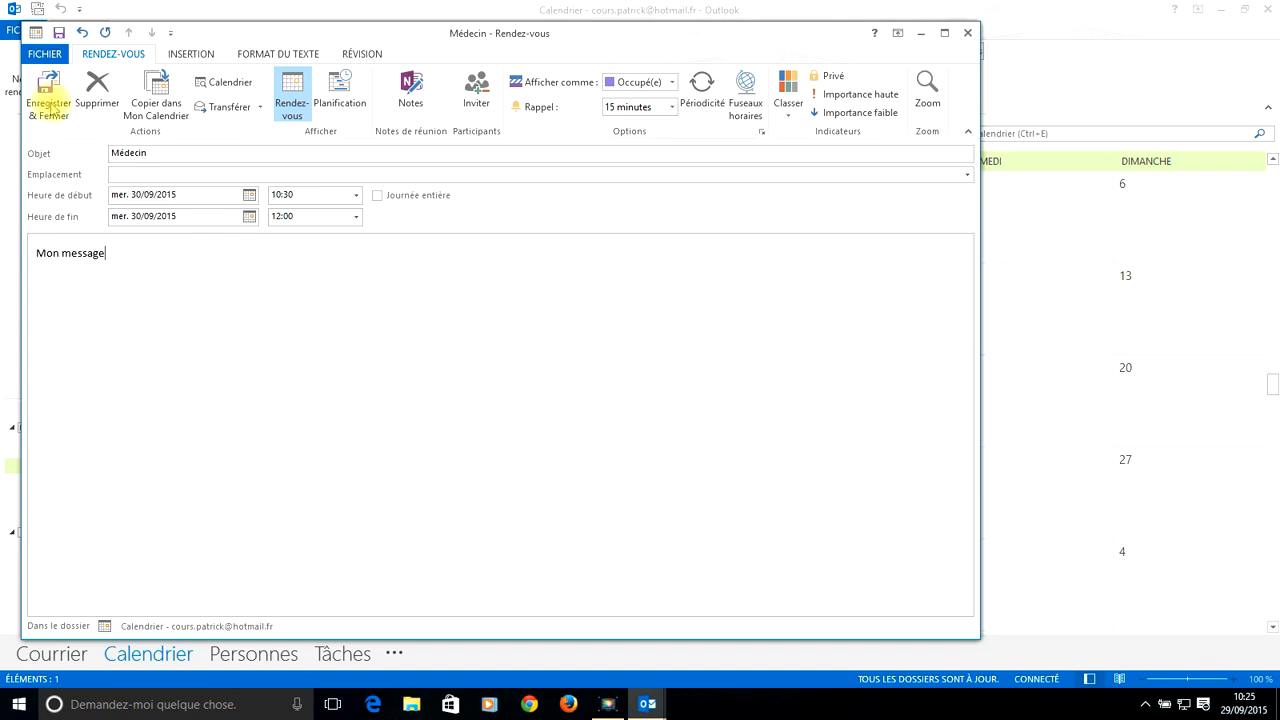
pyautogui.click(57, 104)
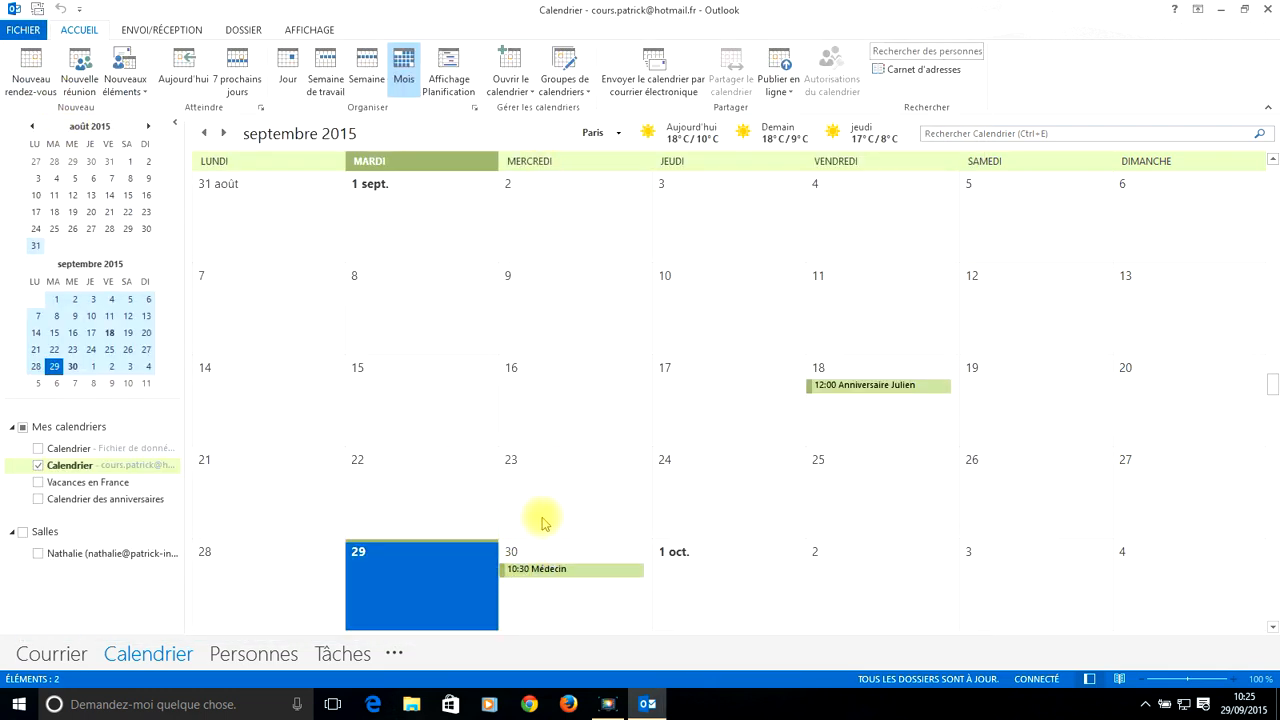
# Reopen the "Médecin" appointment on 30 September to review it, close it, and delete it from the calendar.
pyautogui.doubleClick(548, 570)
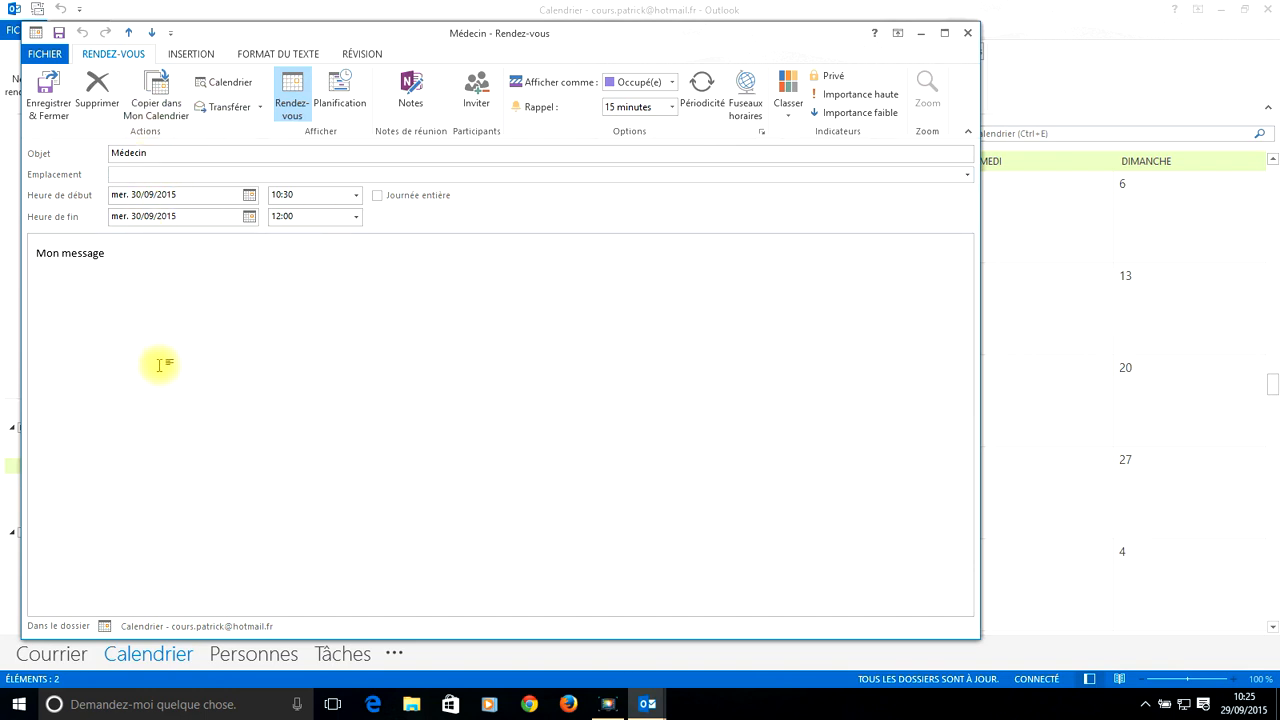
pyautogui.click(967, 33)
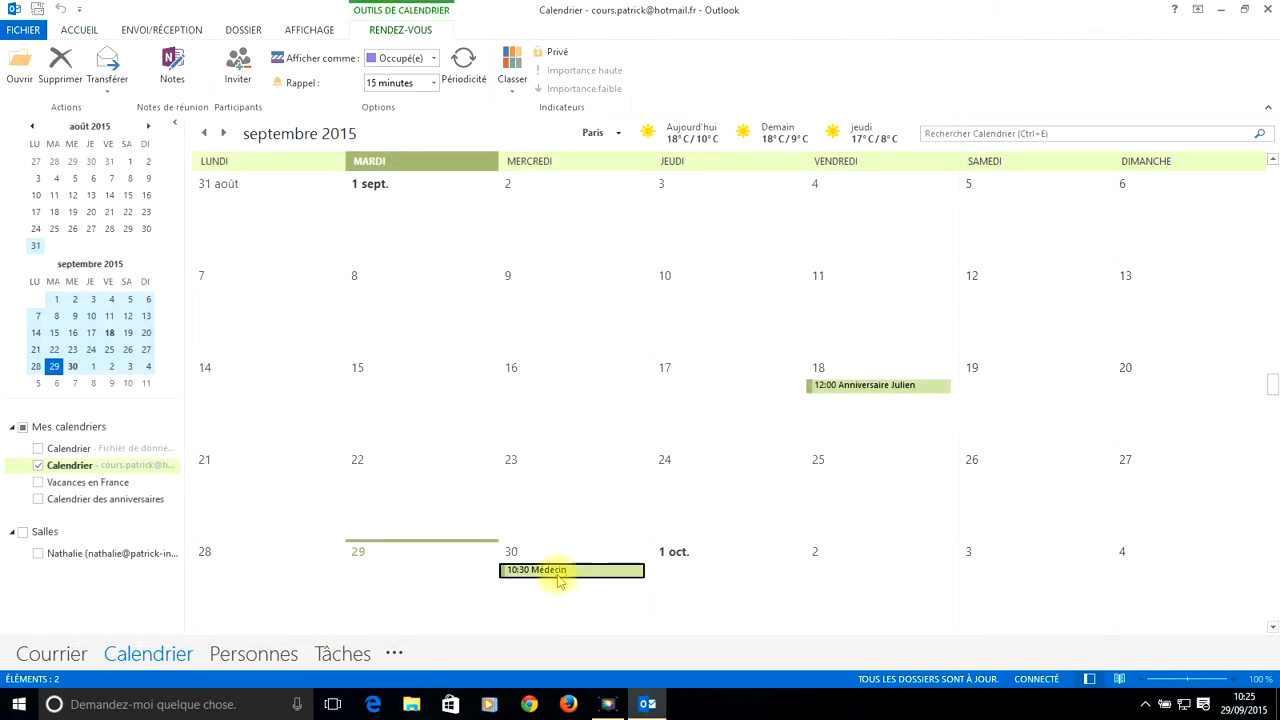
pyautogui.moveTo(590, 580)
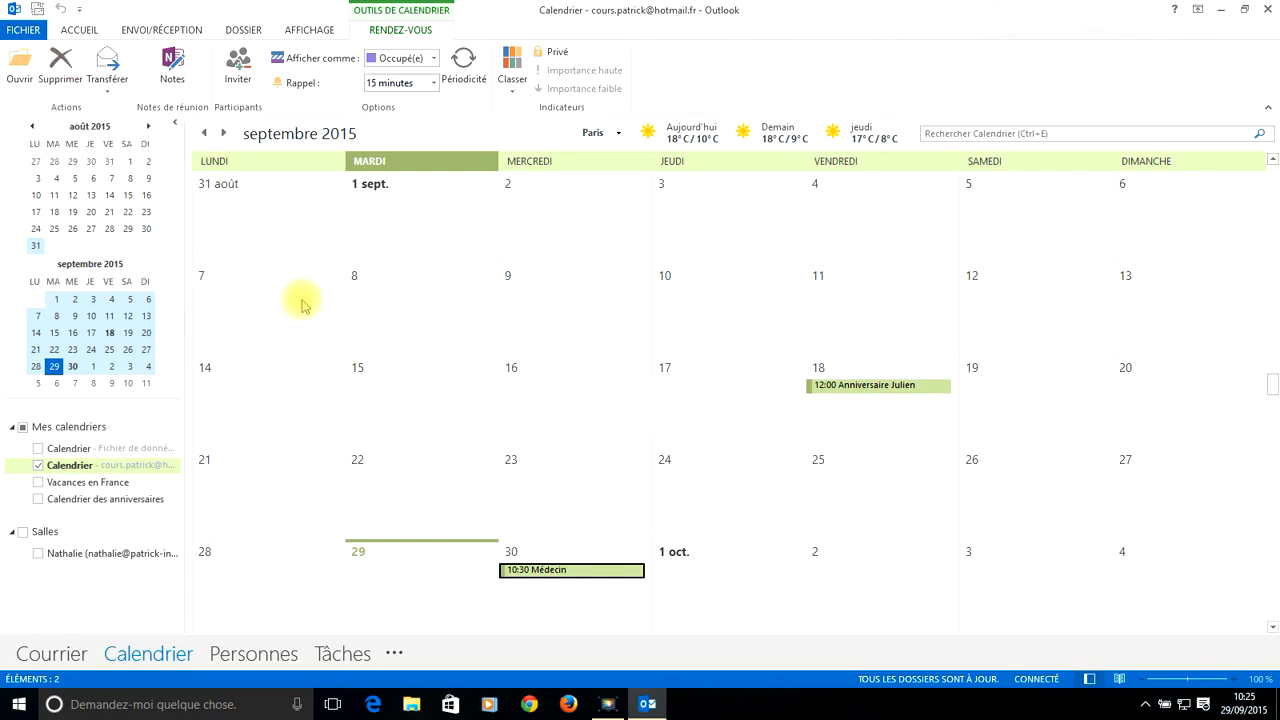
pyautogui.press('Delete')
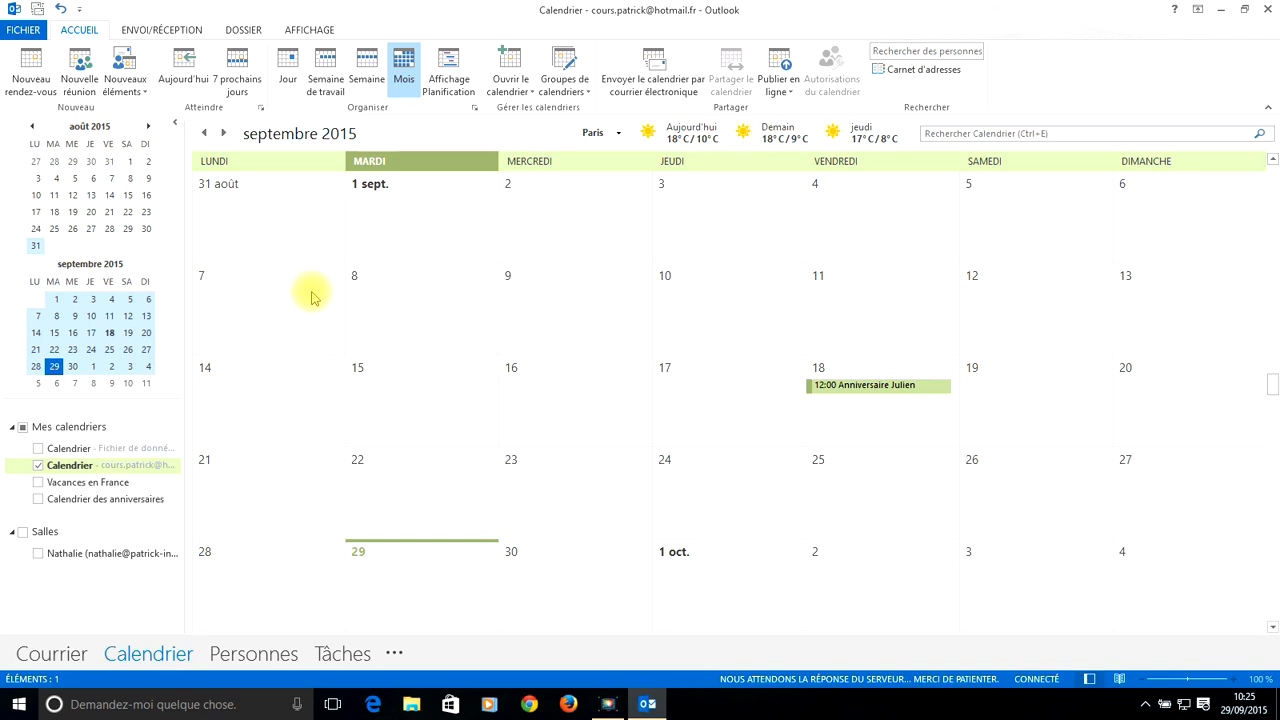
# Open a new meeting request and examine its recipient, location, date and message fields.
pyautogui.click(80, 88)
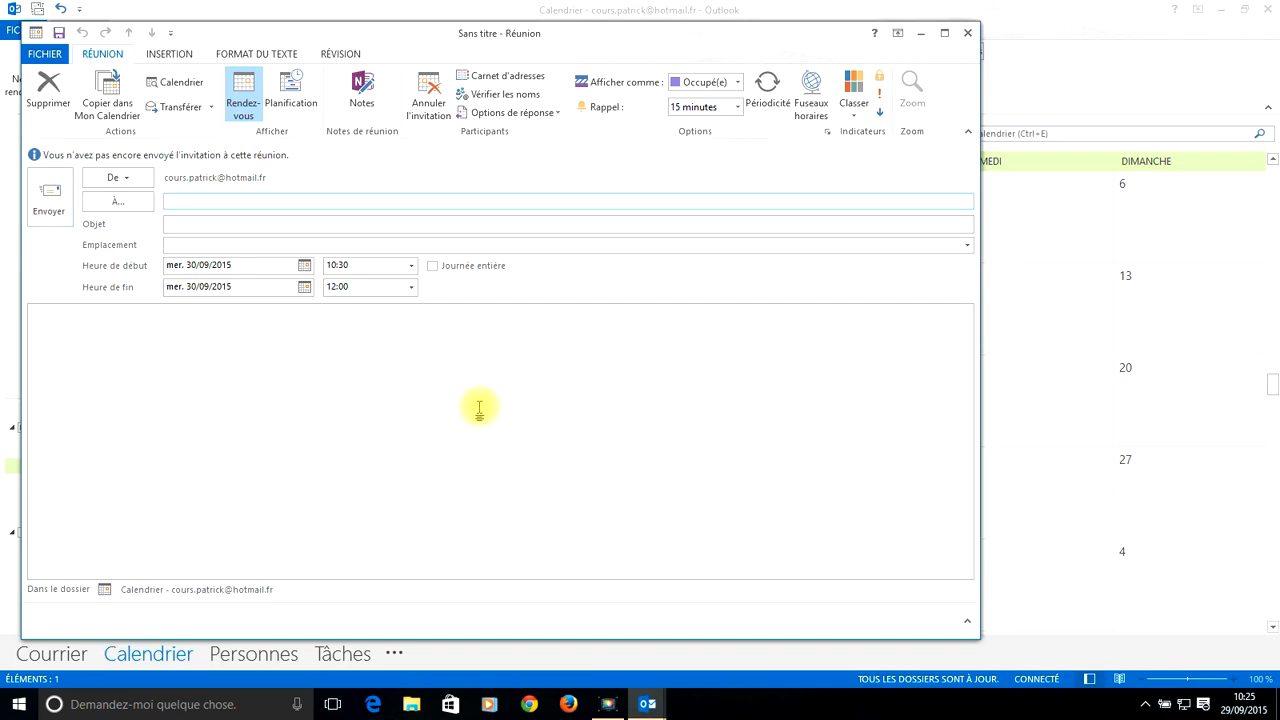
pyautogui.click(186, 242)
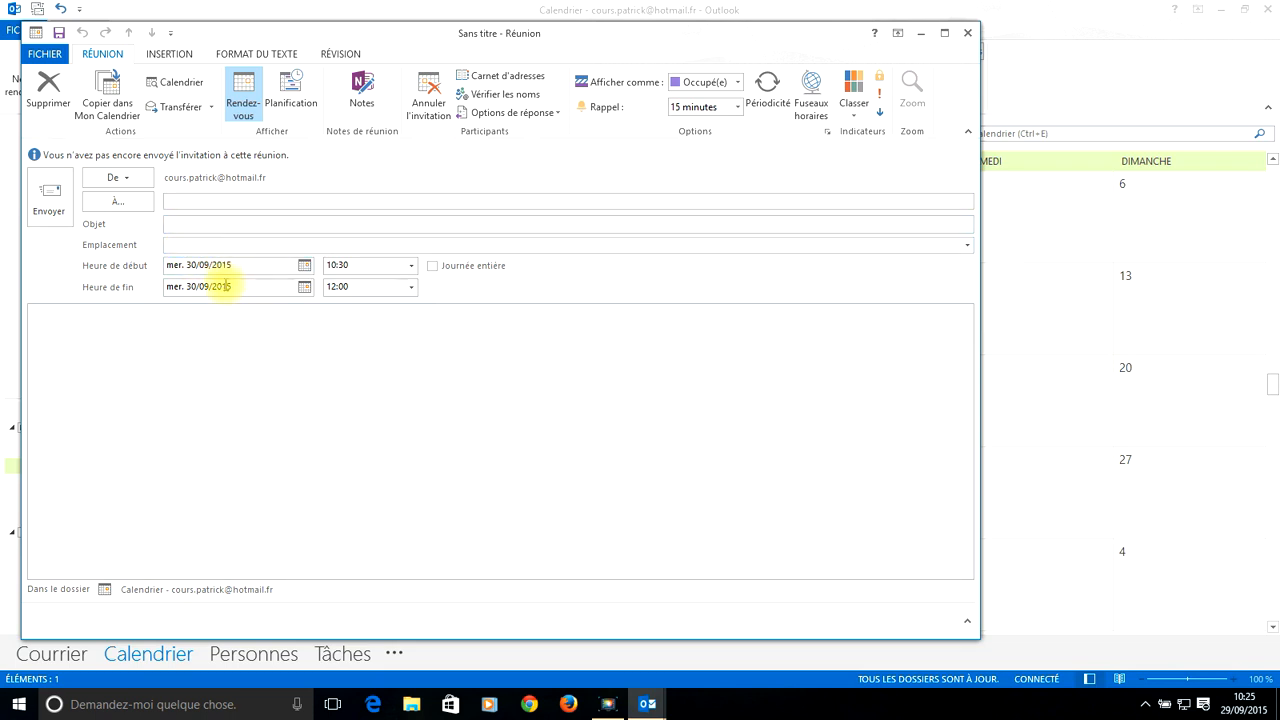
pyautogui.click(238, 357)
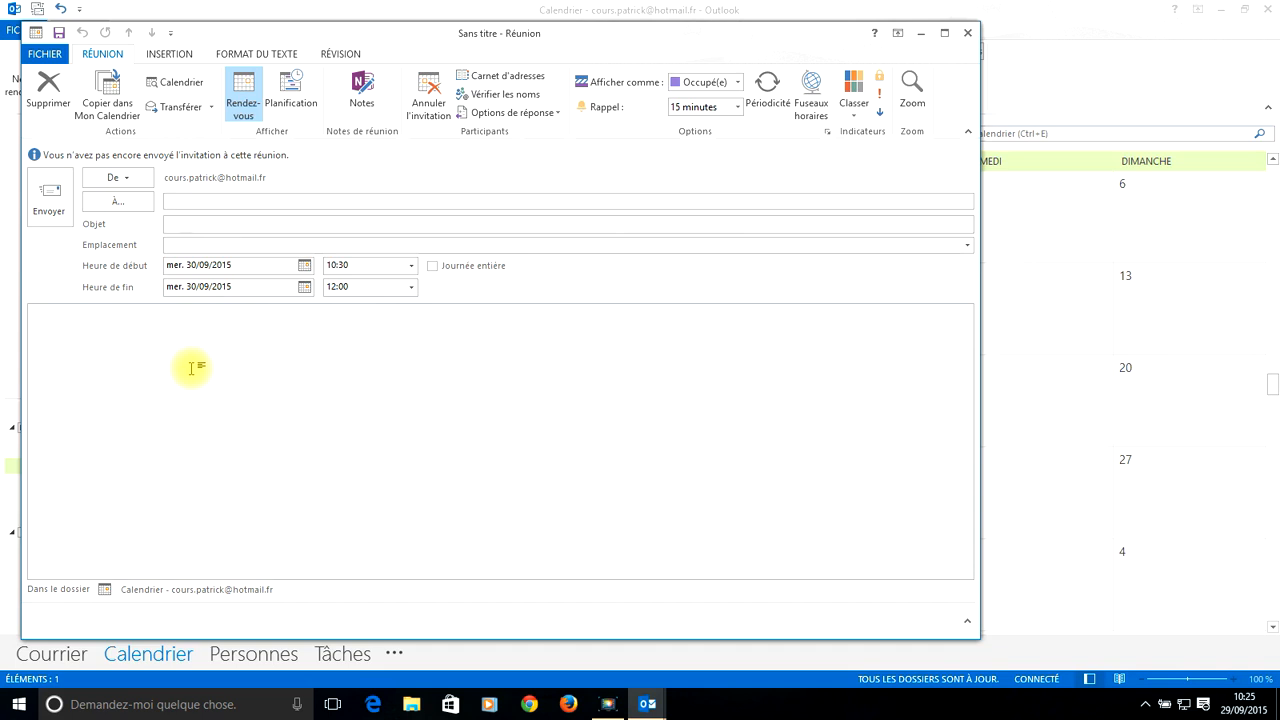
pyautogui.click(186, 197)
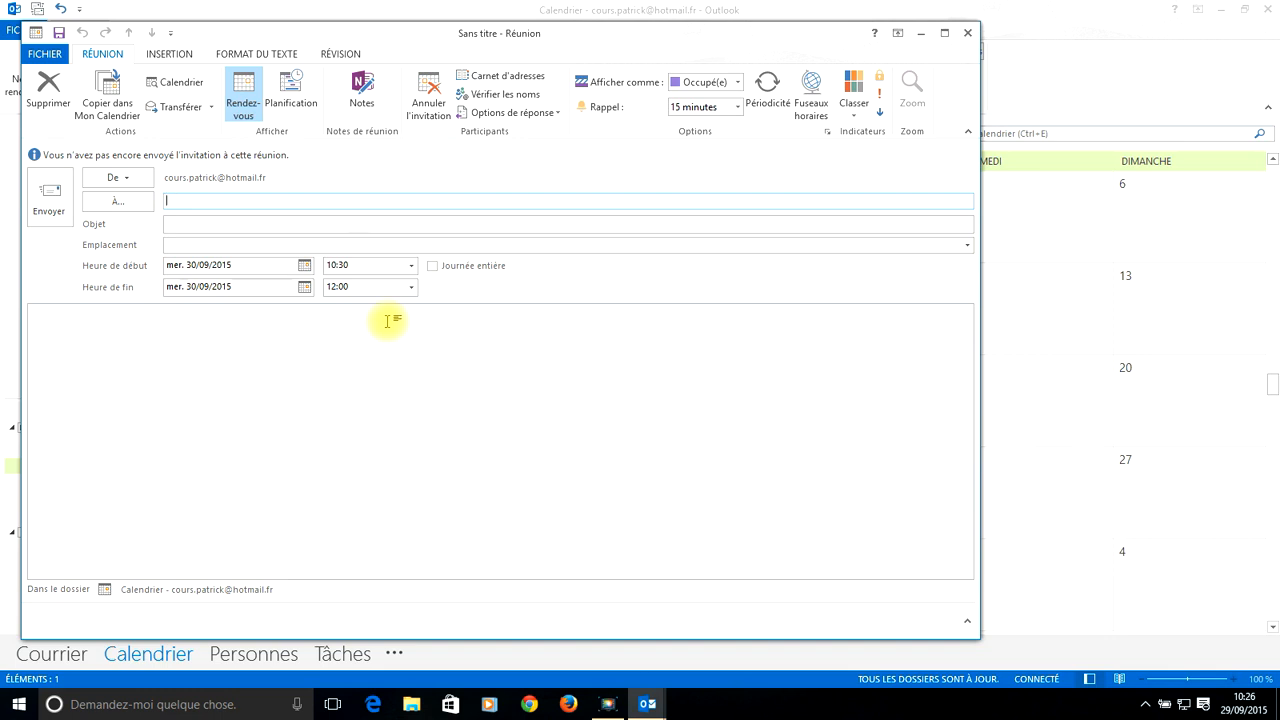
pyautogui.moveTo(372, 33); pyautogui.dragTo(420, 37)
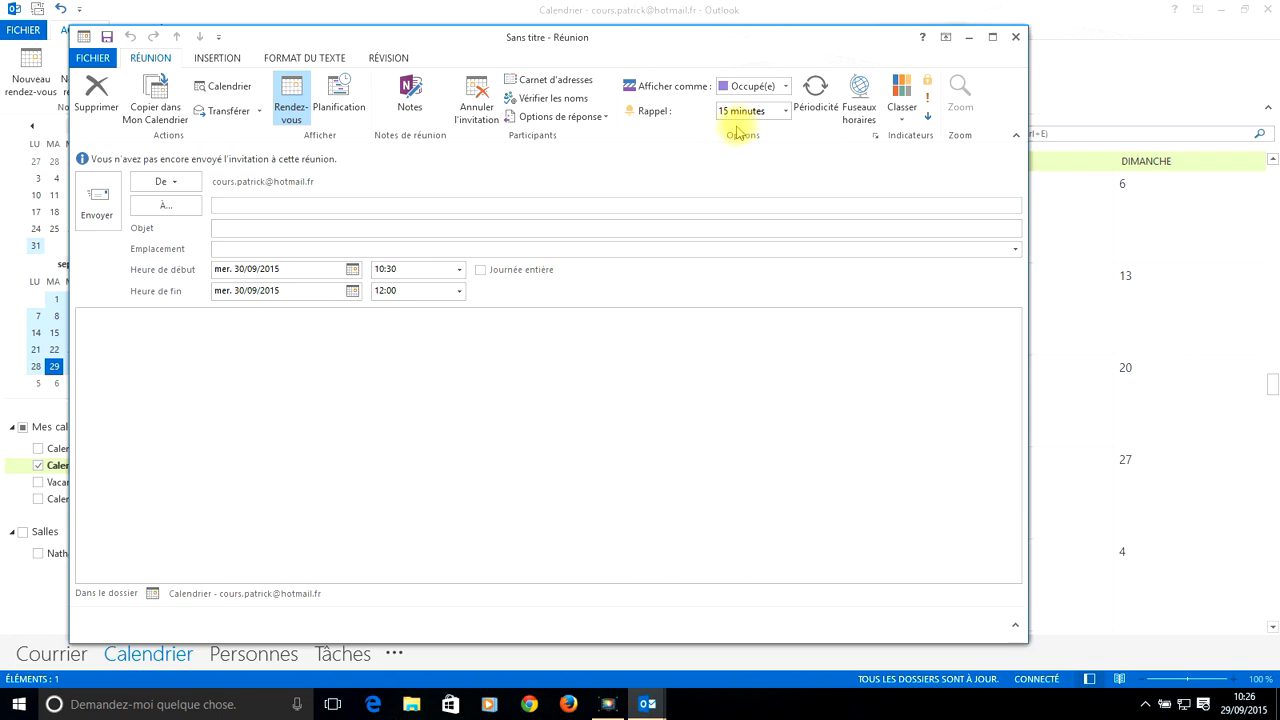
# Examine the meeting's reminder intervals and reminder sound settings without changing them, and close the meeting request.
pyautogui.click(786, 111)
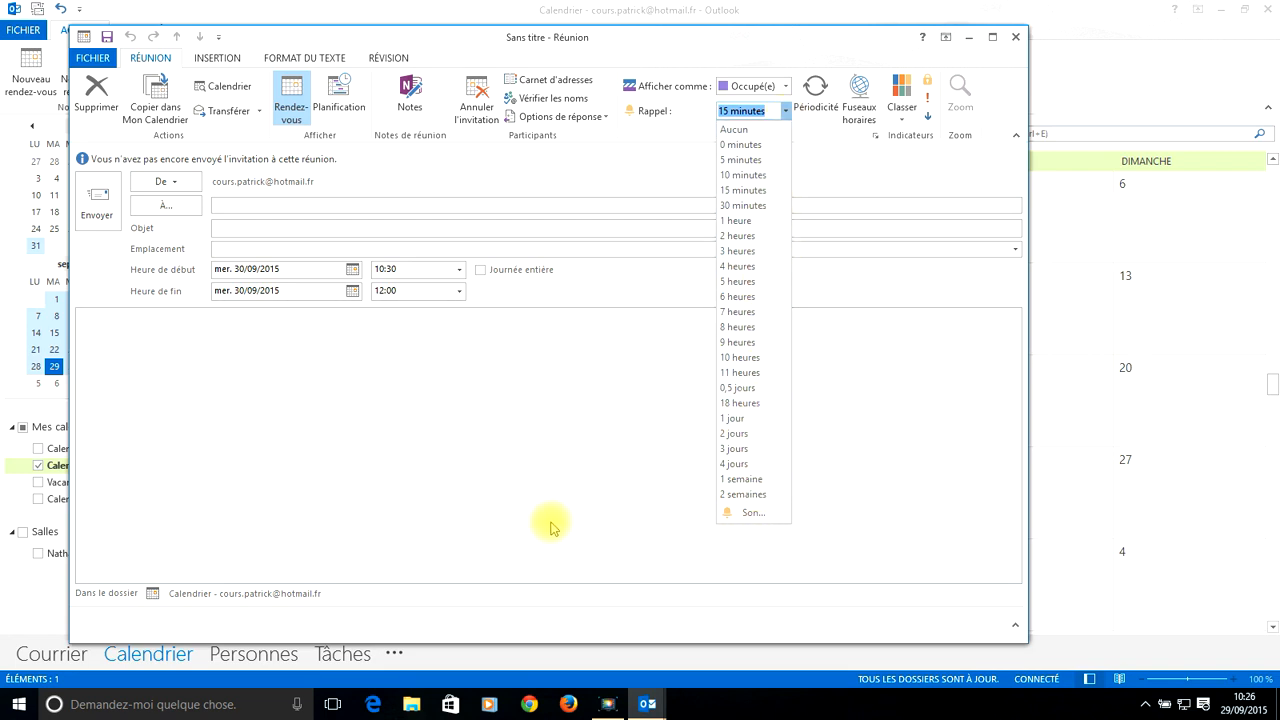
pyautogui.click(753, 515)
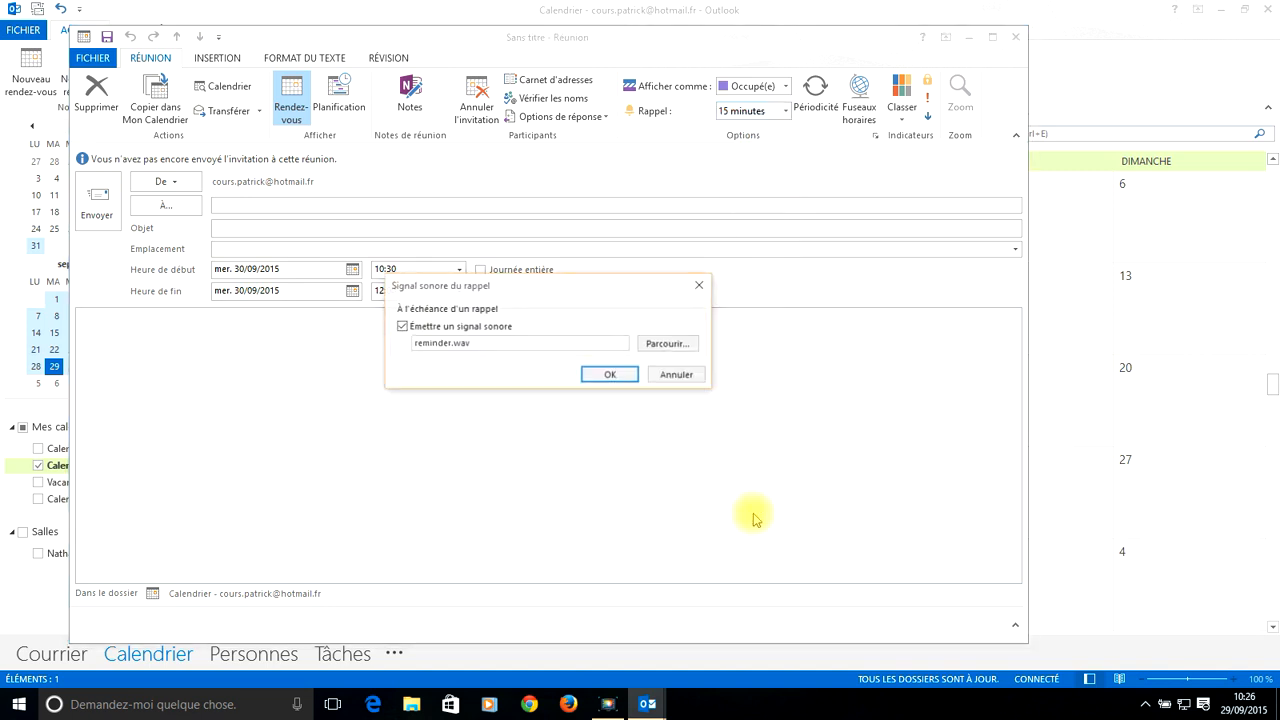
pyautogui.click(694, 376)
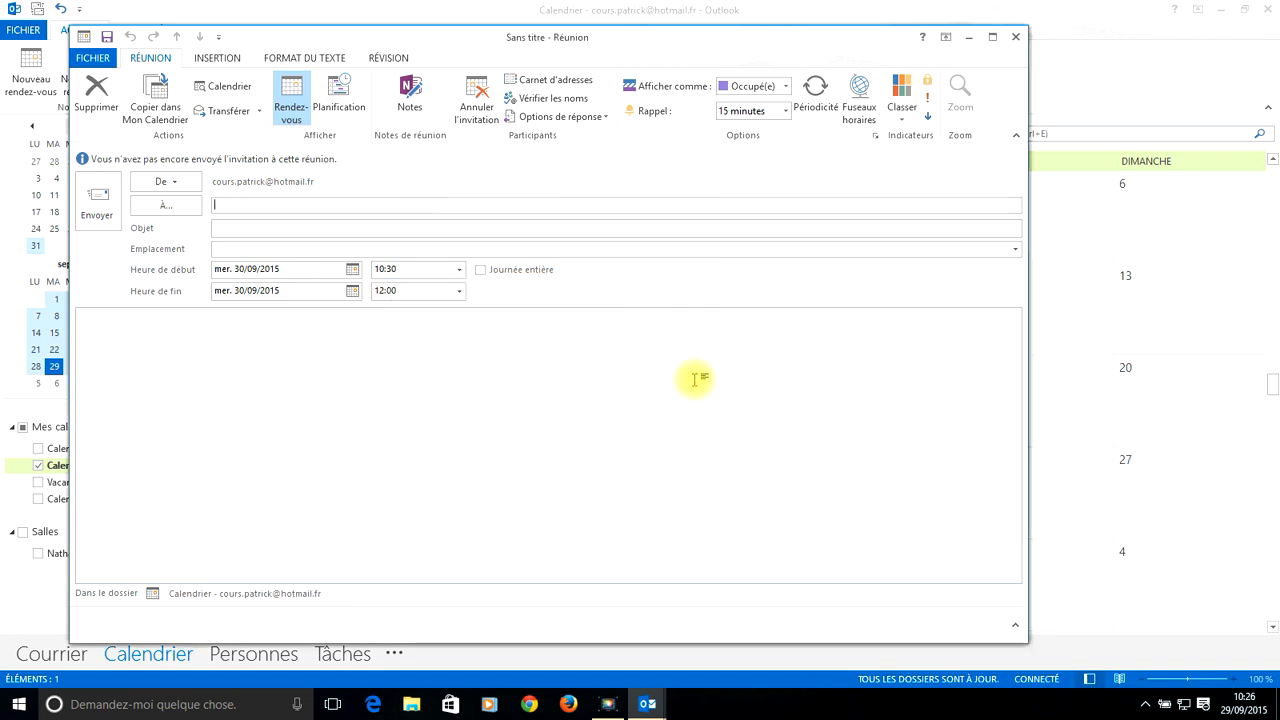
pyautogui.click(1016, 37)
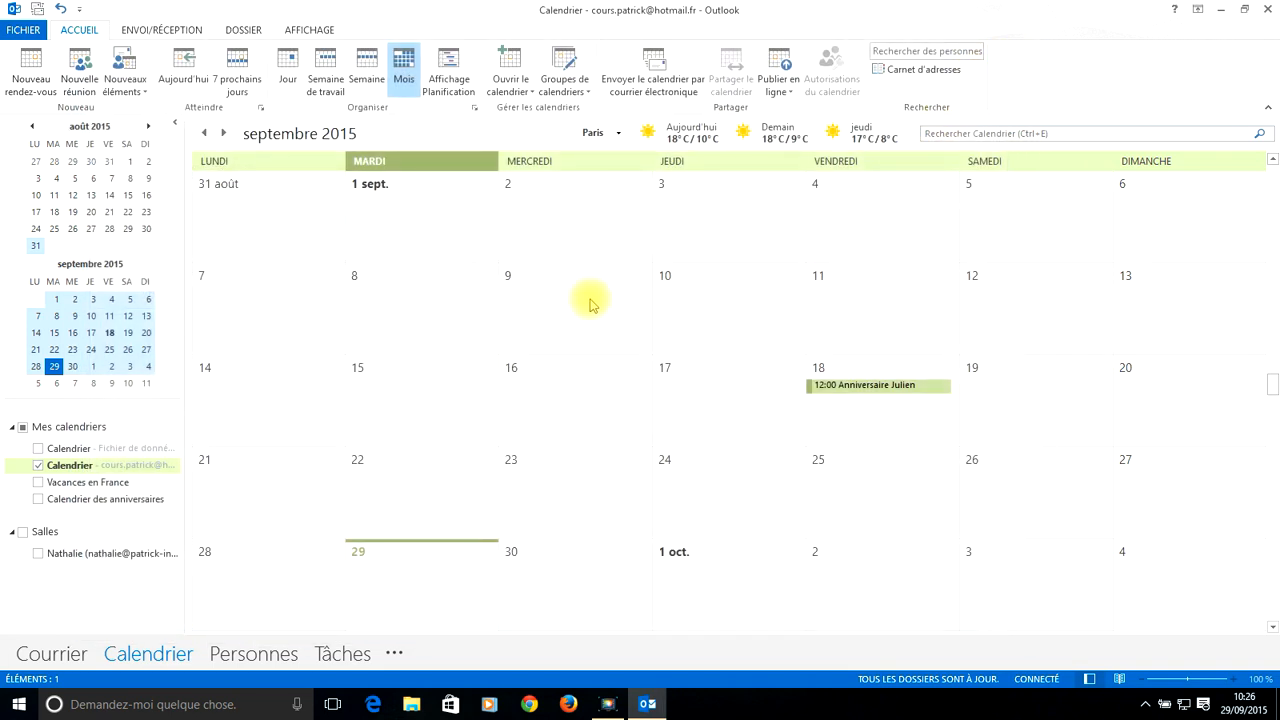
# Start a new recurring appointment (Rendez-vous périodique) and try the yearly (Annuelle) recurrence pattern.
pyautogui.click(143, 93)
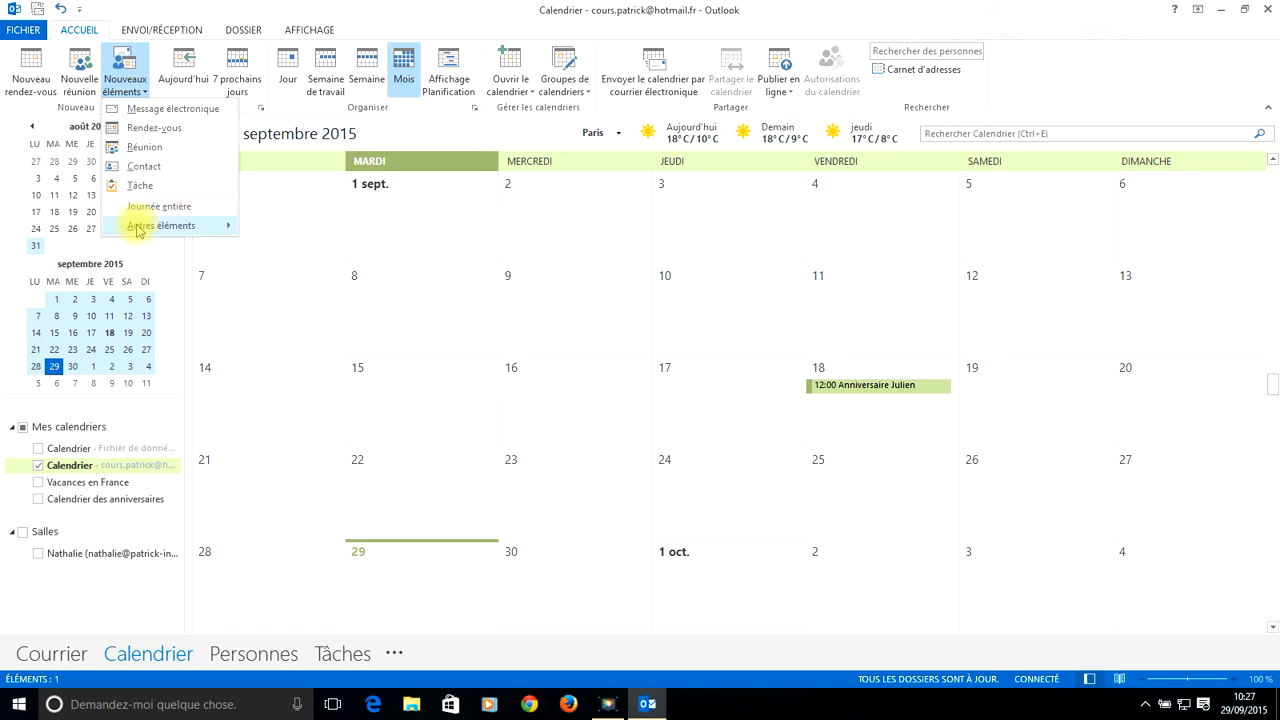
pyautogui.moveTo(139, 230)
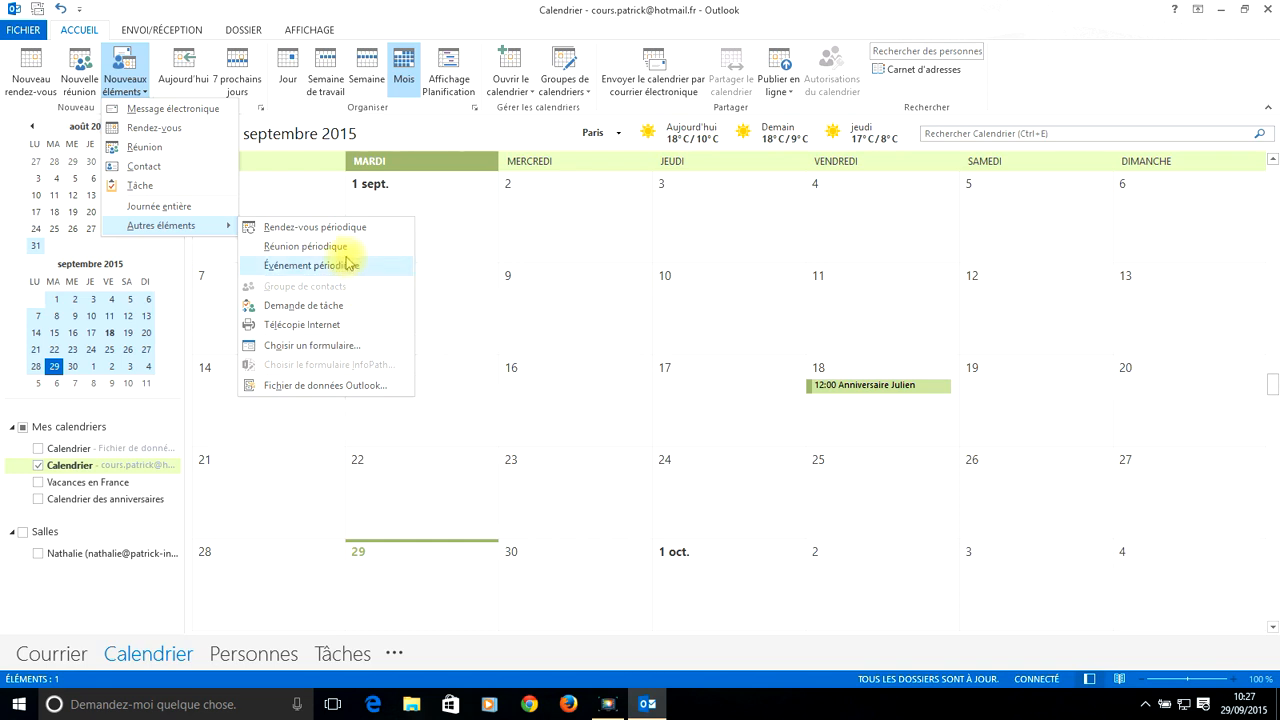
pyautogui.click(317, 226)
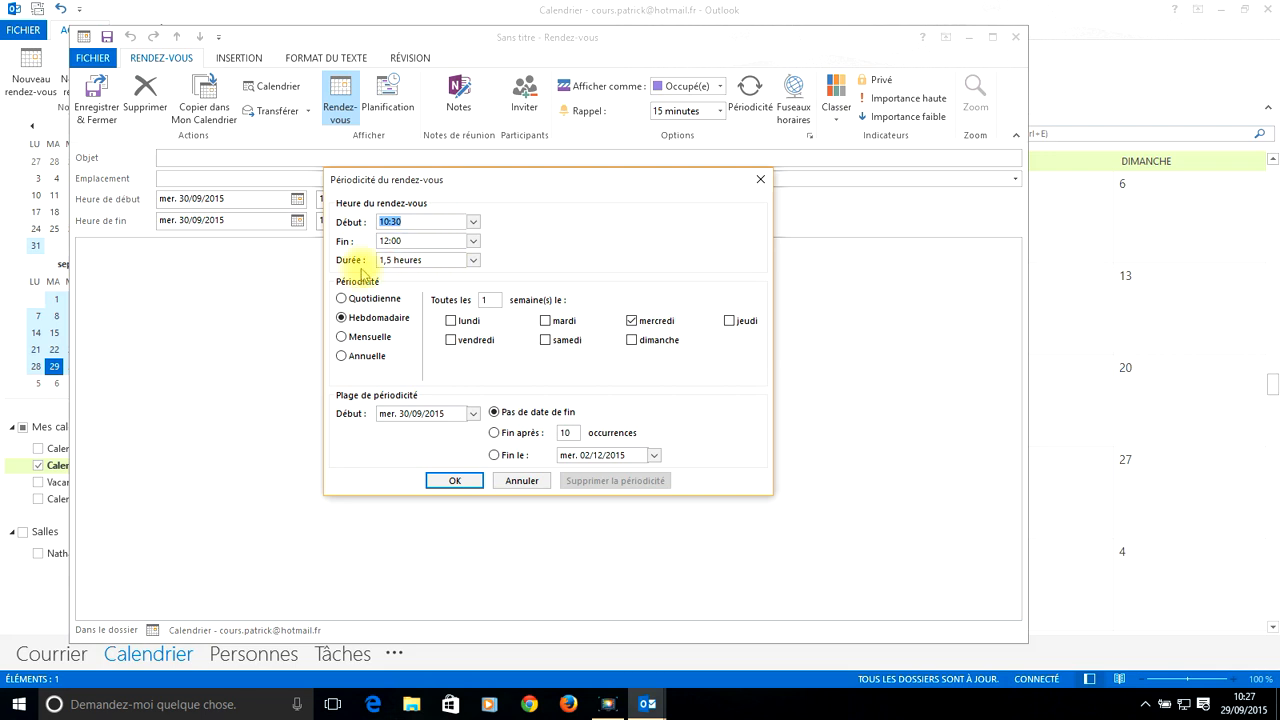
pyautogui.click(353, 359)
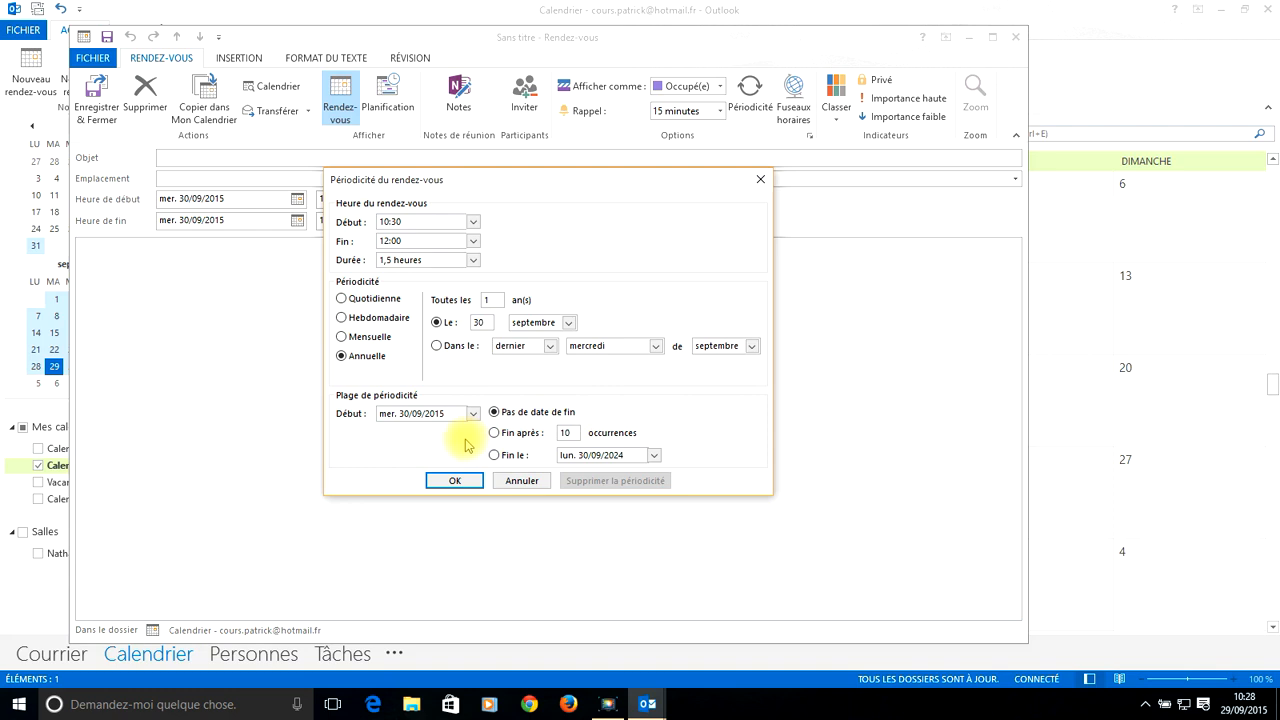
# Set the appointment to recur monthly (Mensuelle), ending after 3 occurrences, and close the series without saving it.
pyautogui.click(342, 337)
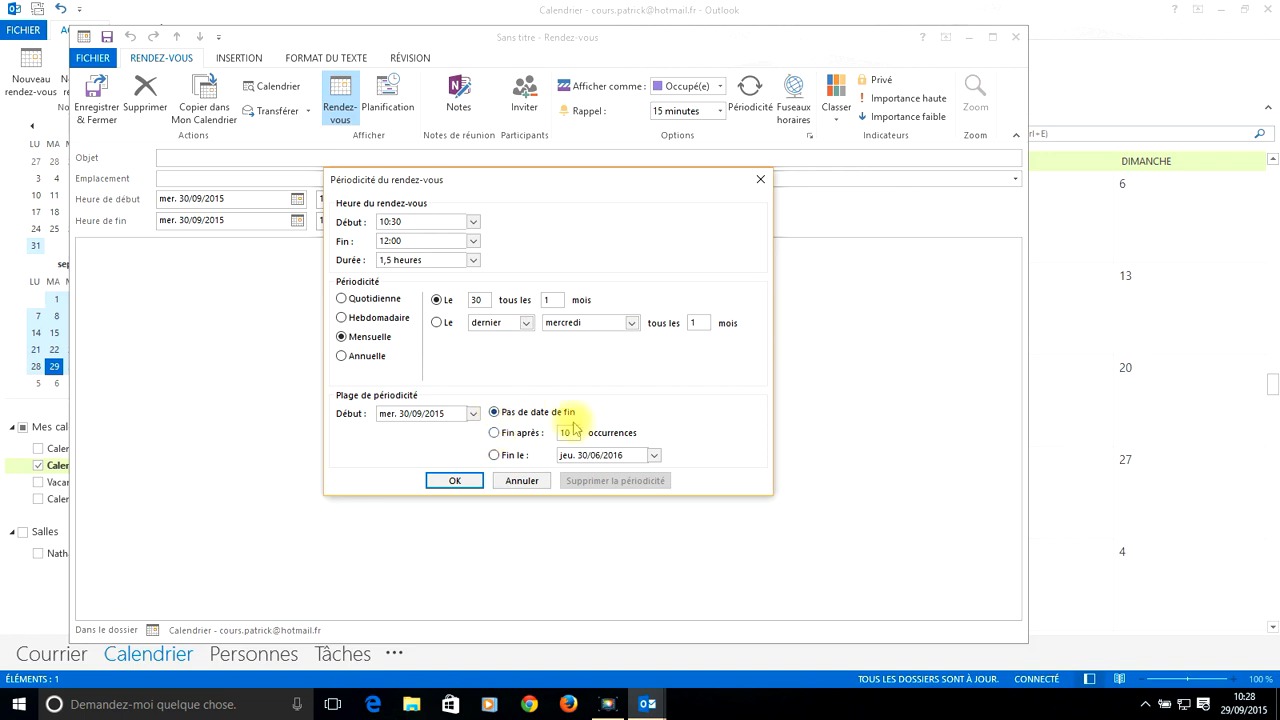
pyautogui.click(495, 433)
pyautogui.doubleClick(565, 432)
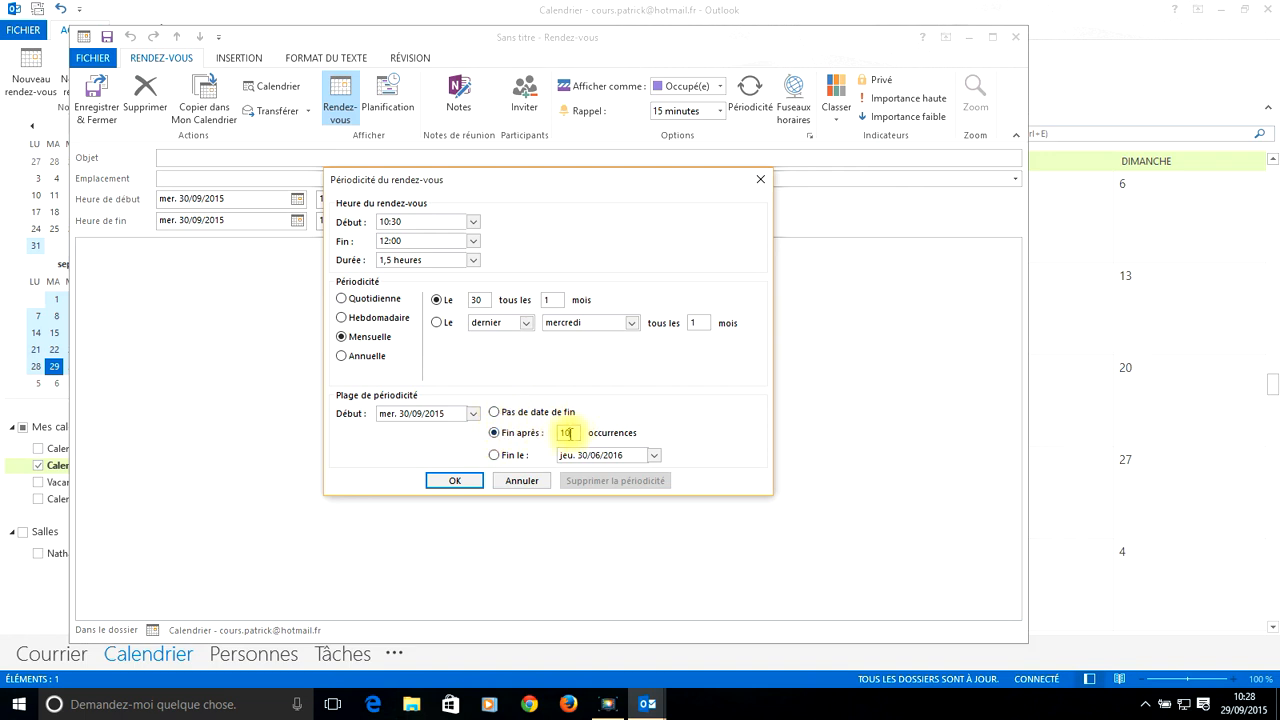
pyautogui.write('3')
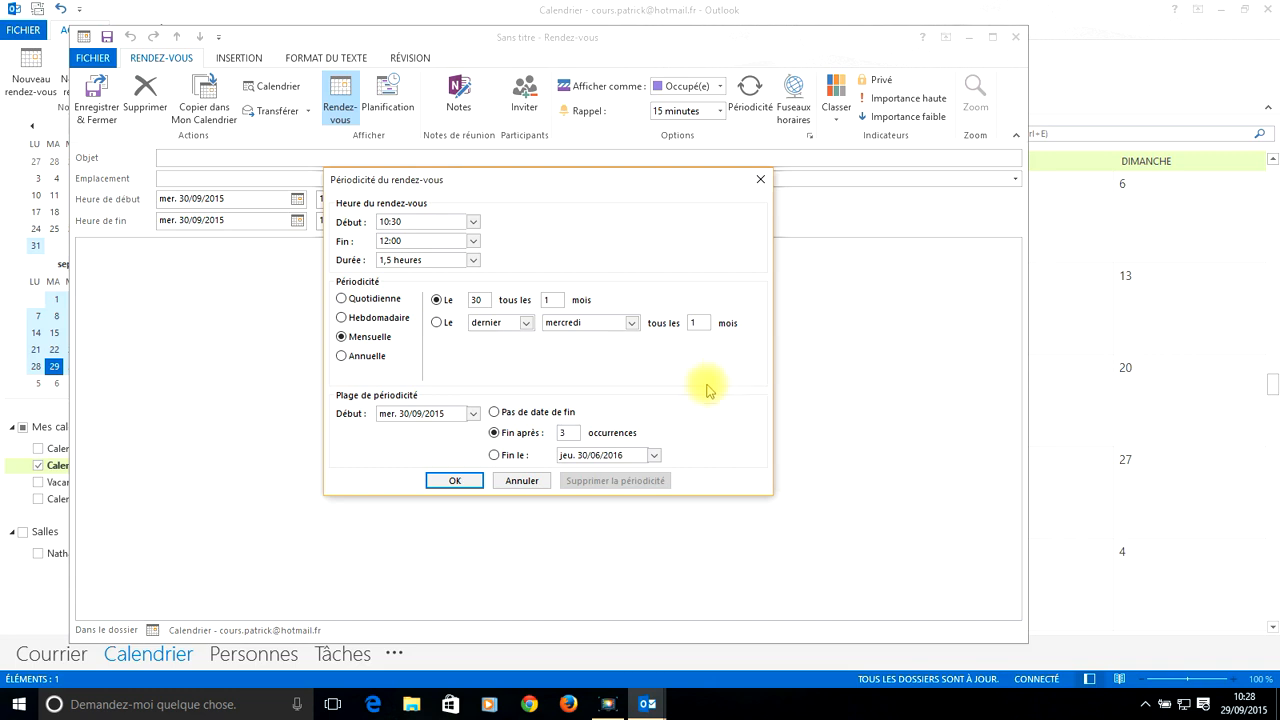
pyautogui.click(458, 481)
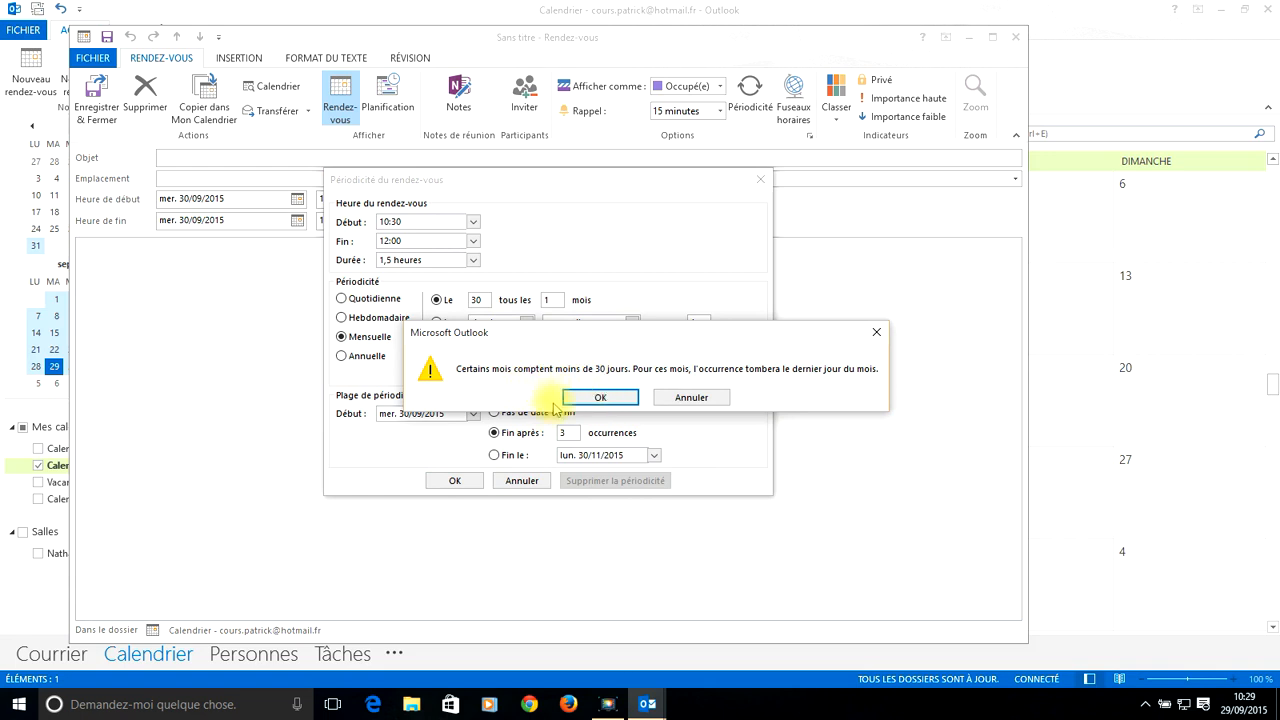
pyautogui.click(596, 397)
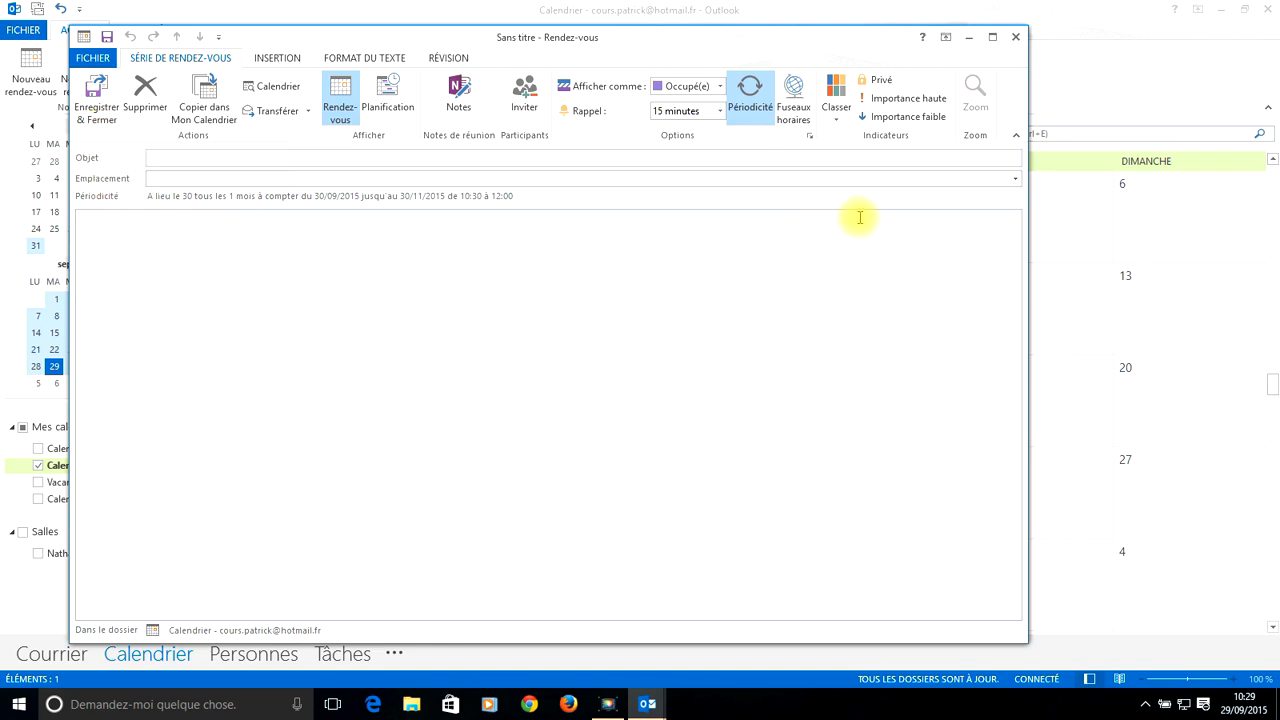
pyautogui.click(1016, 37)
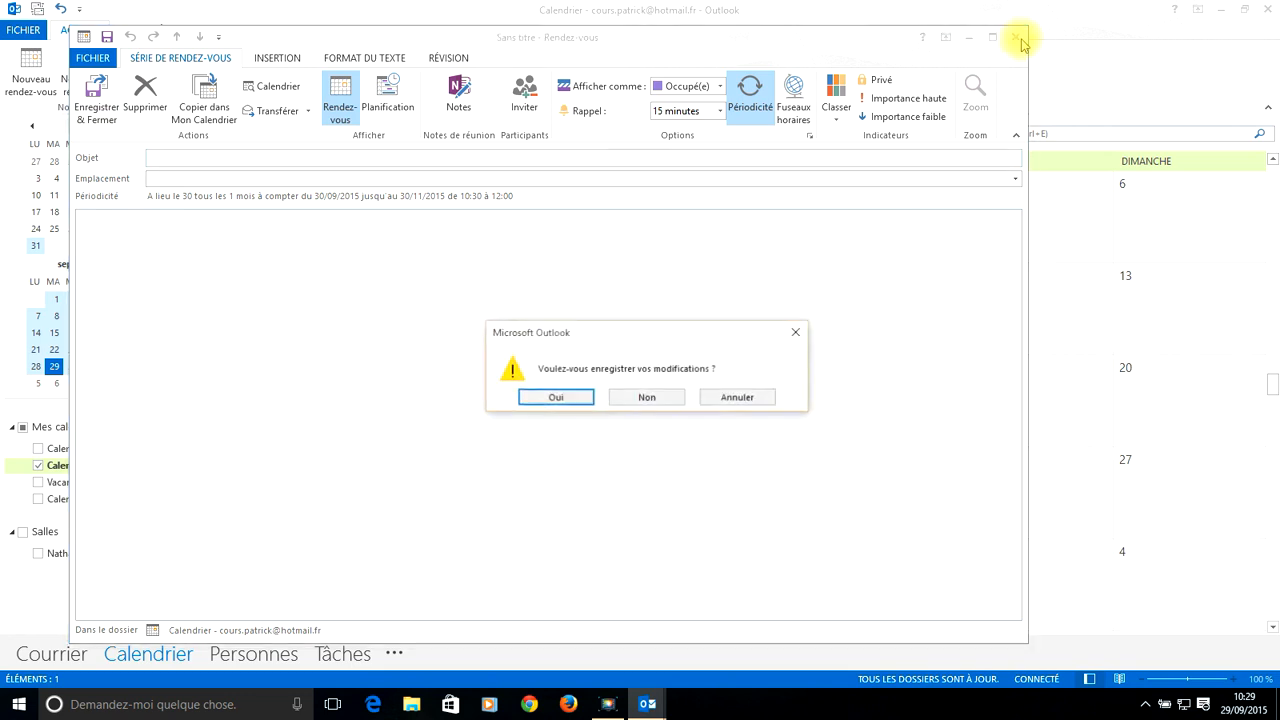
pyautogui.click(651, 399)
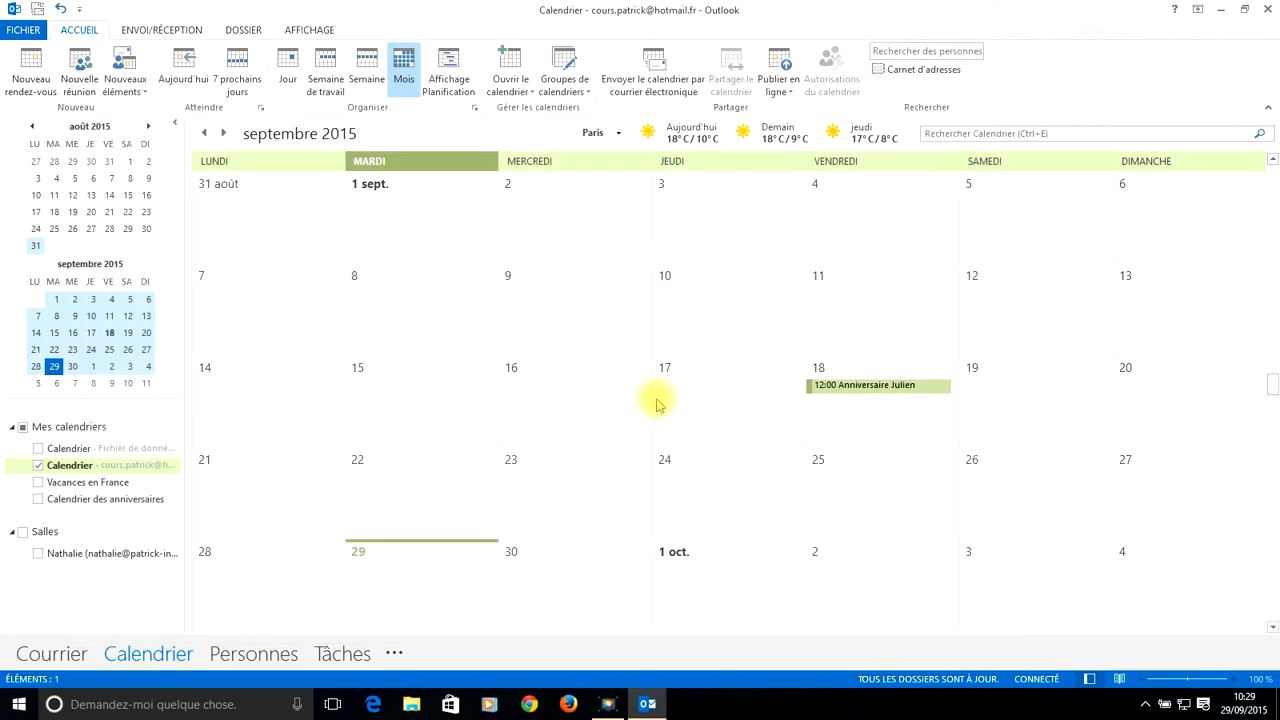